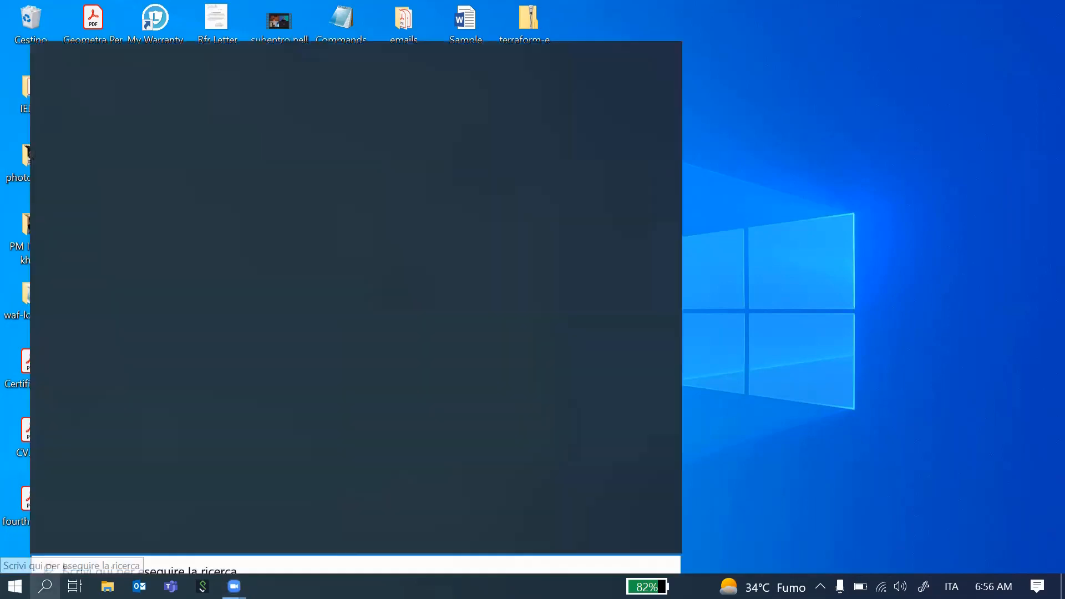
Step: Open Google Chrome and search Google for "terraform"
text(chrome)
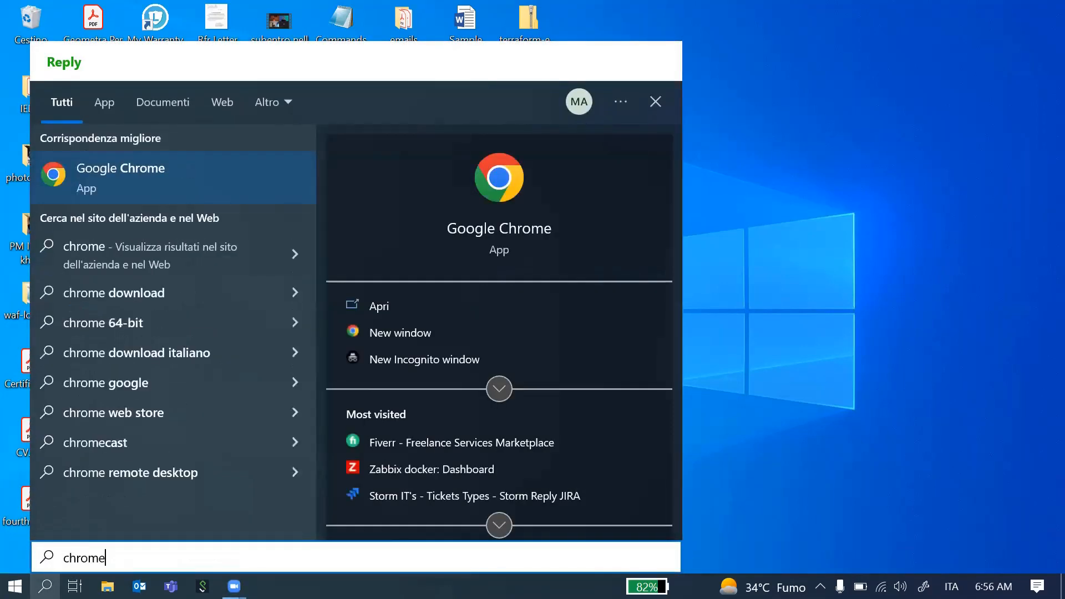
key(Return)
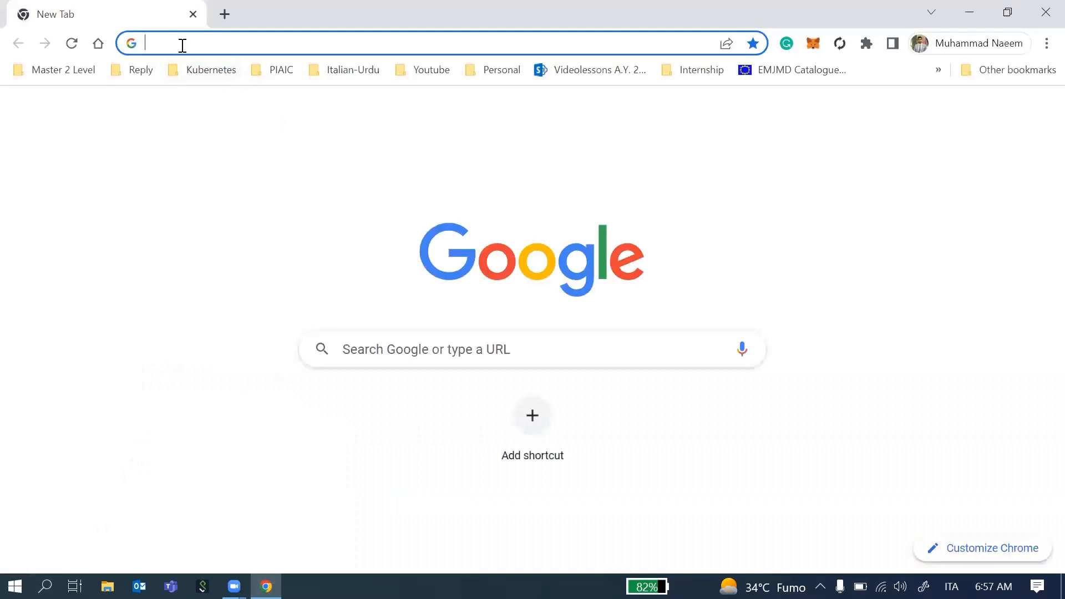
click(183, 44)
text(terra)
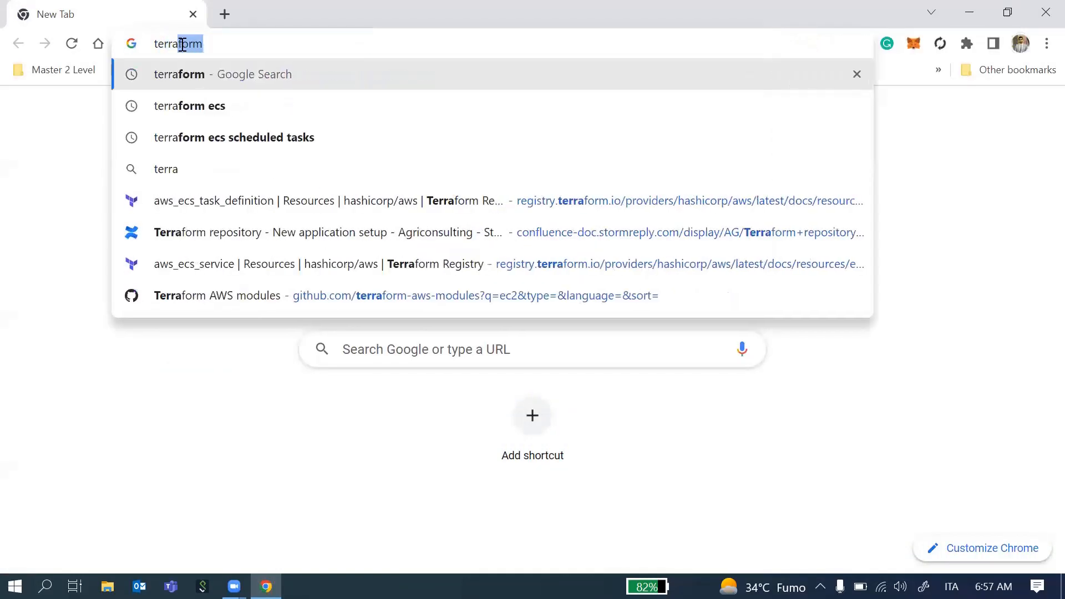
key(Return)
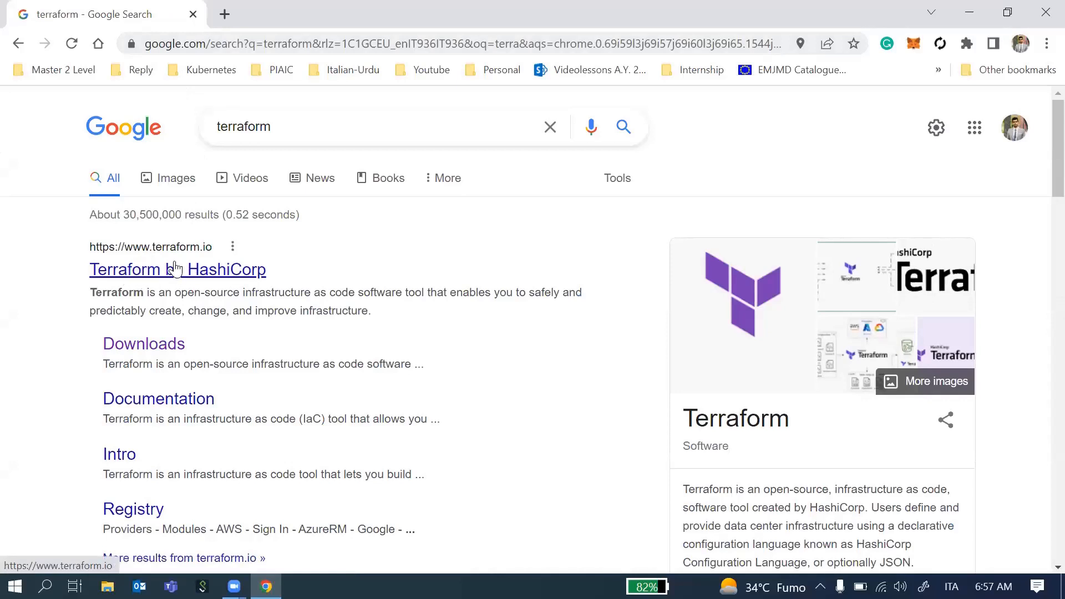
Step: Open the terraform.io Downloads page from the search results
click(145, 275)
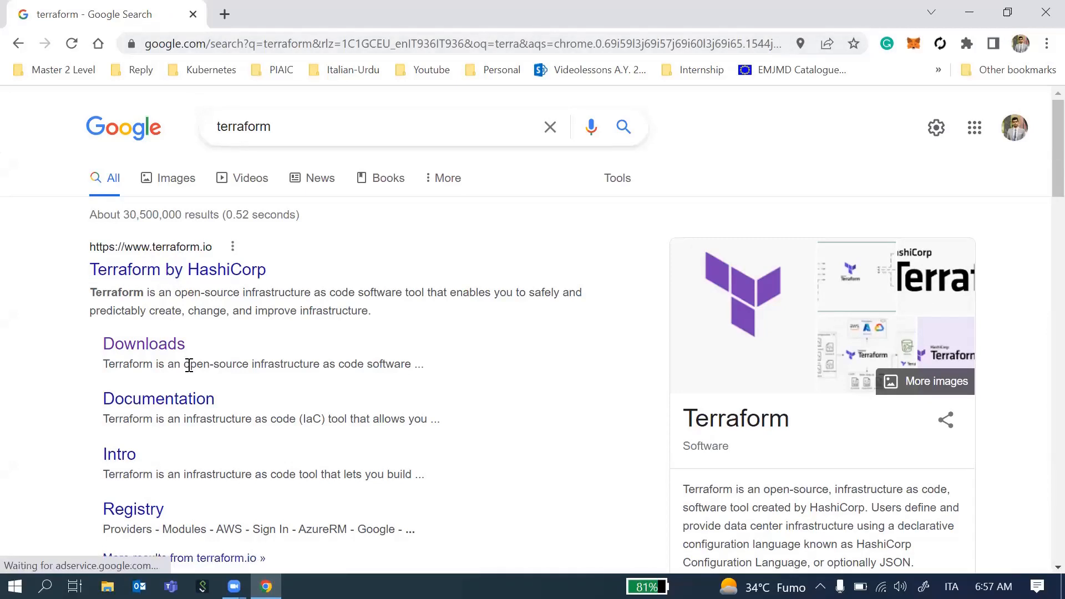
click(146, 355)
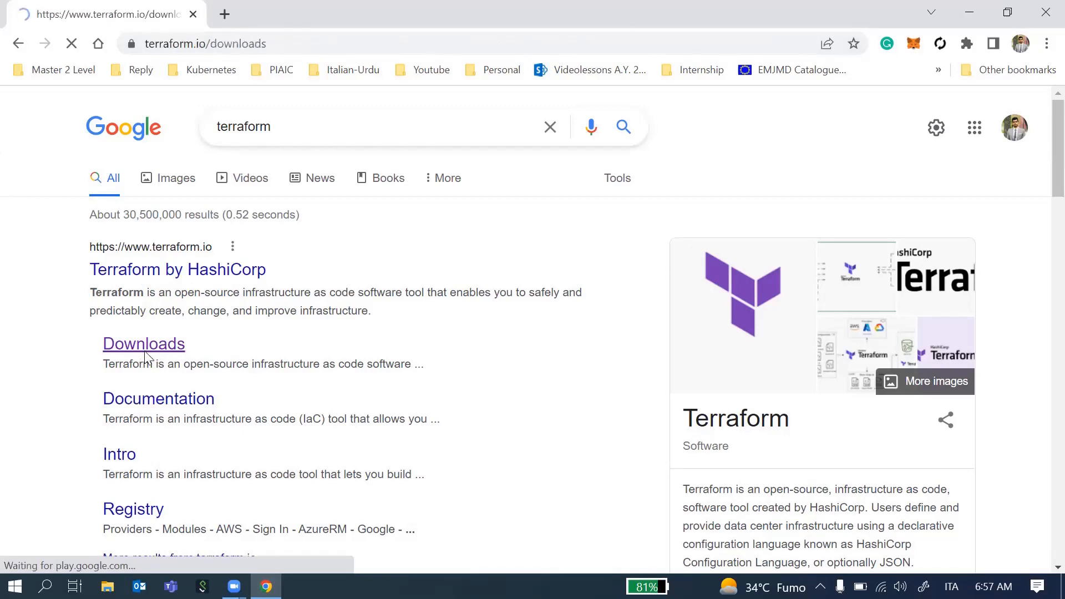
scroll(242, 452, down, 3)
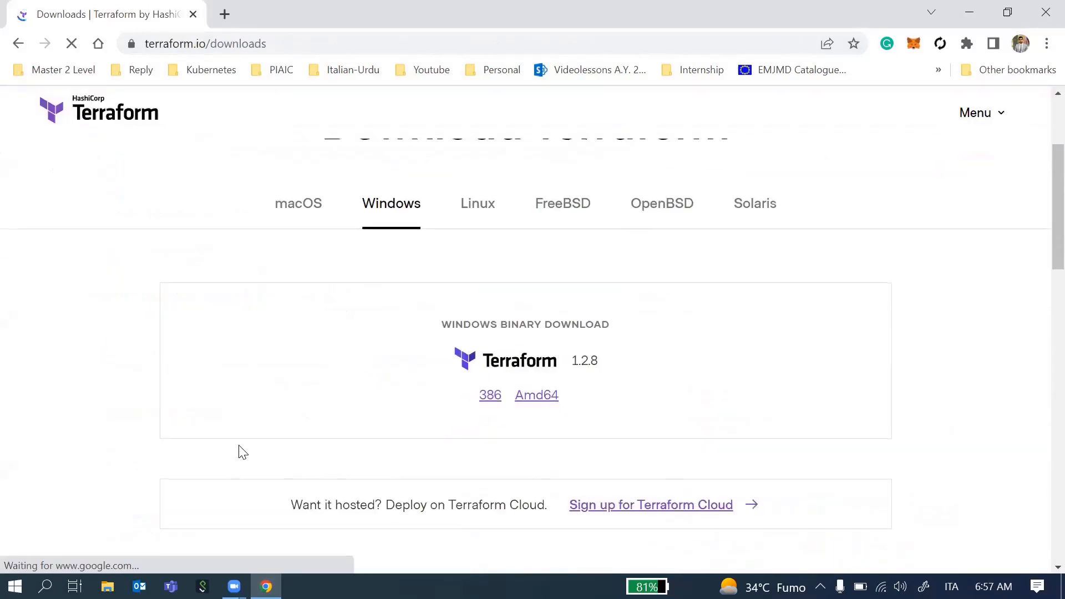
Step: Open Windows PowerShell and check the installed Terraform version with "terraform --version"
click(44, 586)
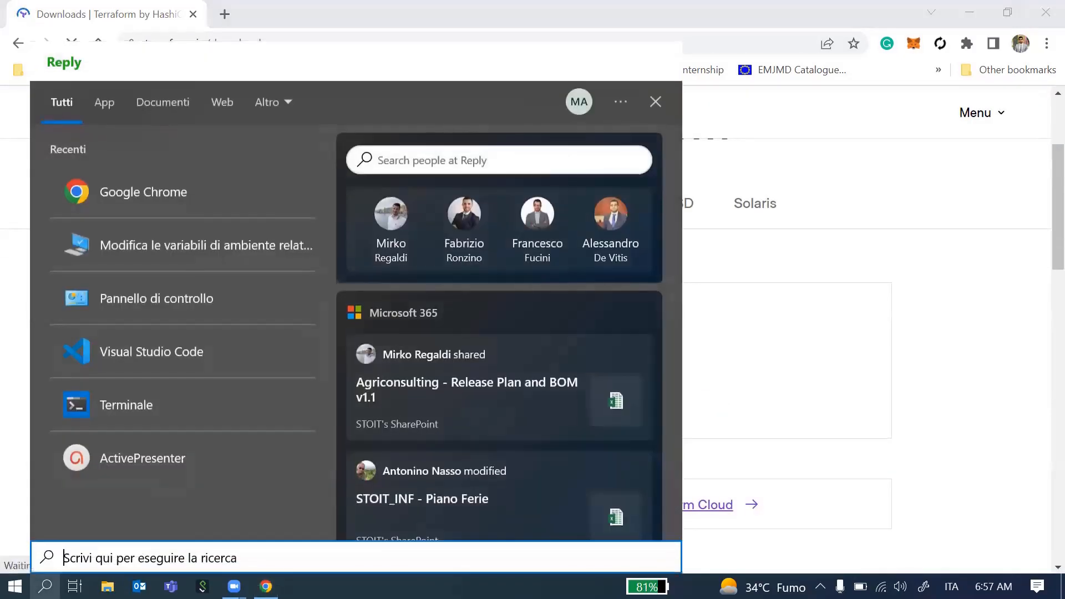
text(p)
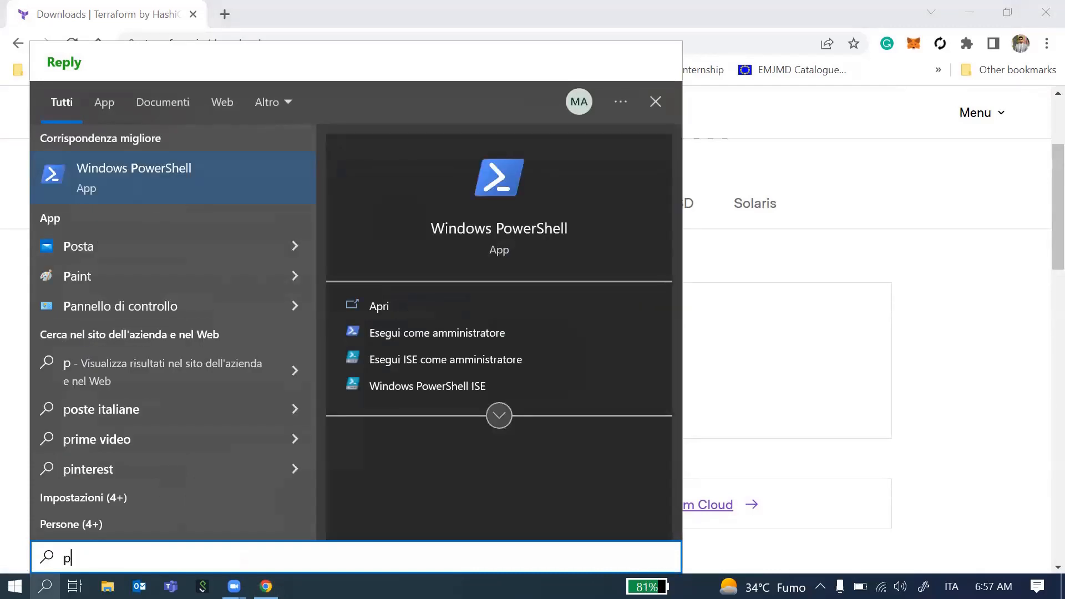
key(Return)
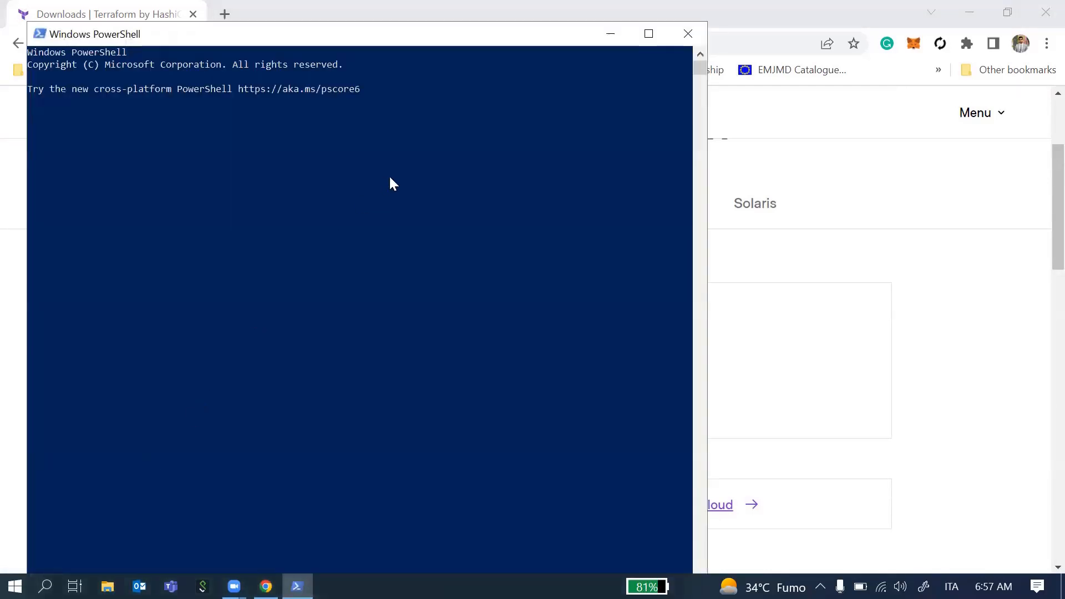
click(390, 177)
right_click(390, 177)
key(Return)
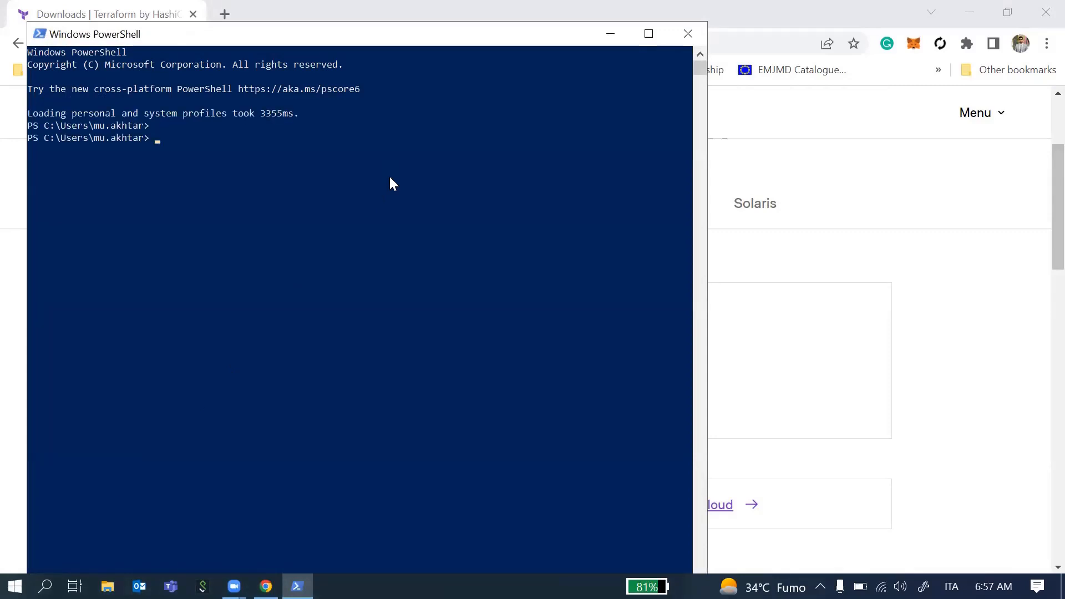
text(terraform --version)
key(Return)
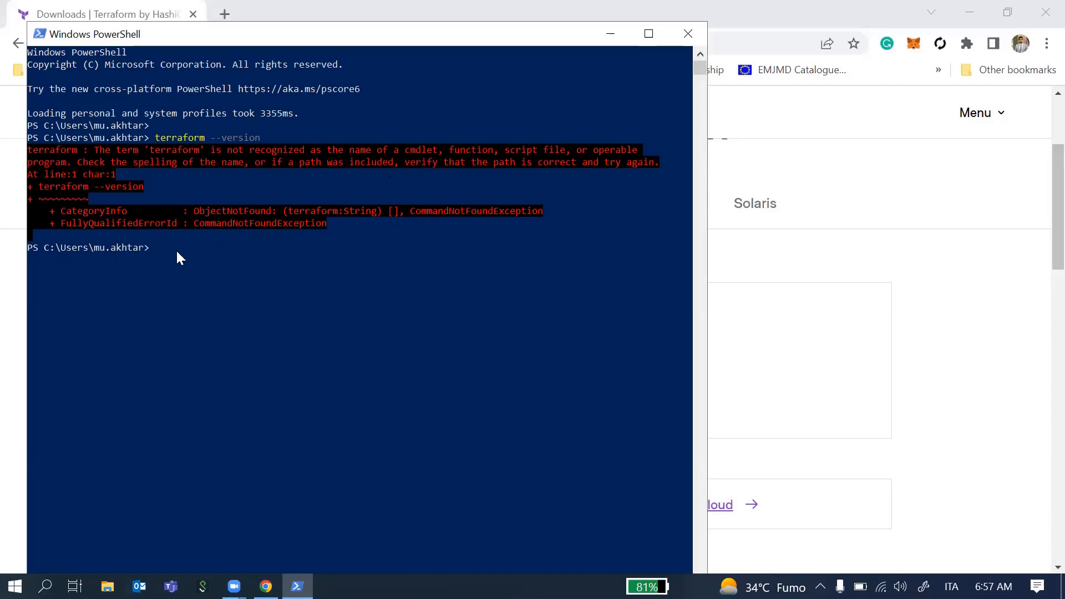
Step: Return to Chrome and review the Terraform downloads page, examining the operating system options and the Release Information section
click(747, 259)
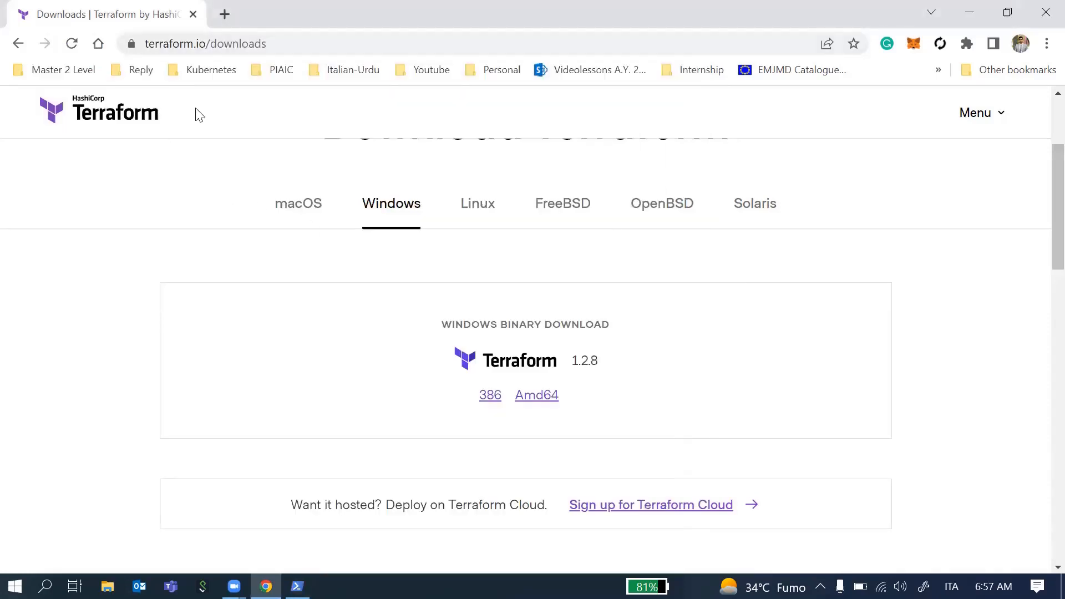
click(530, 79)
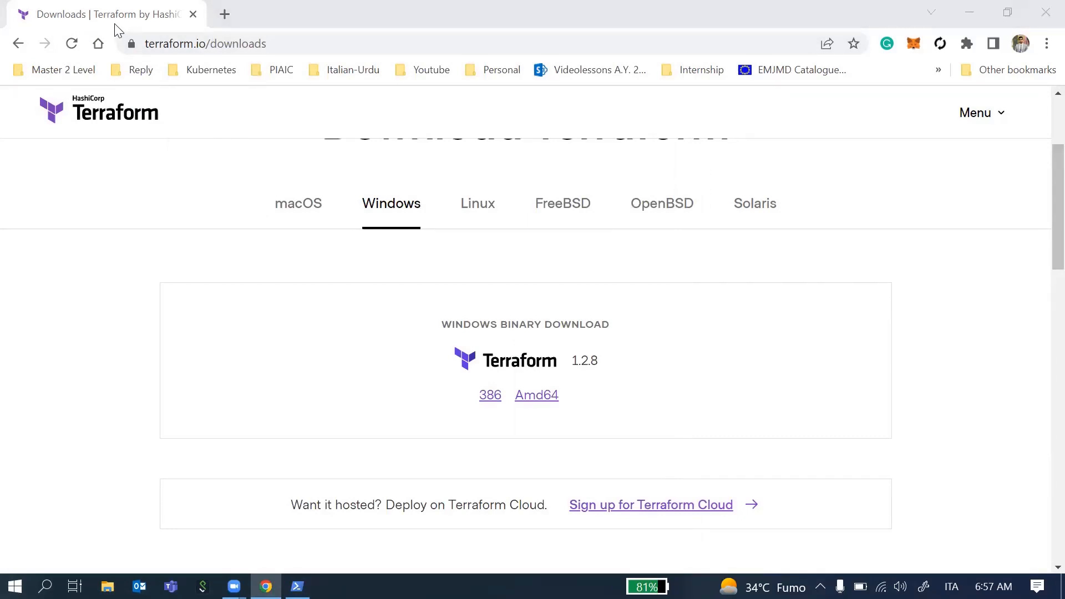
scroll(425, 302, down, 3)
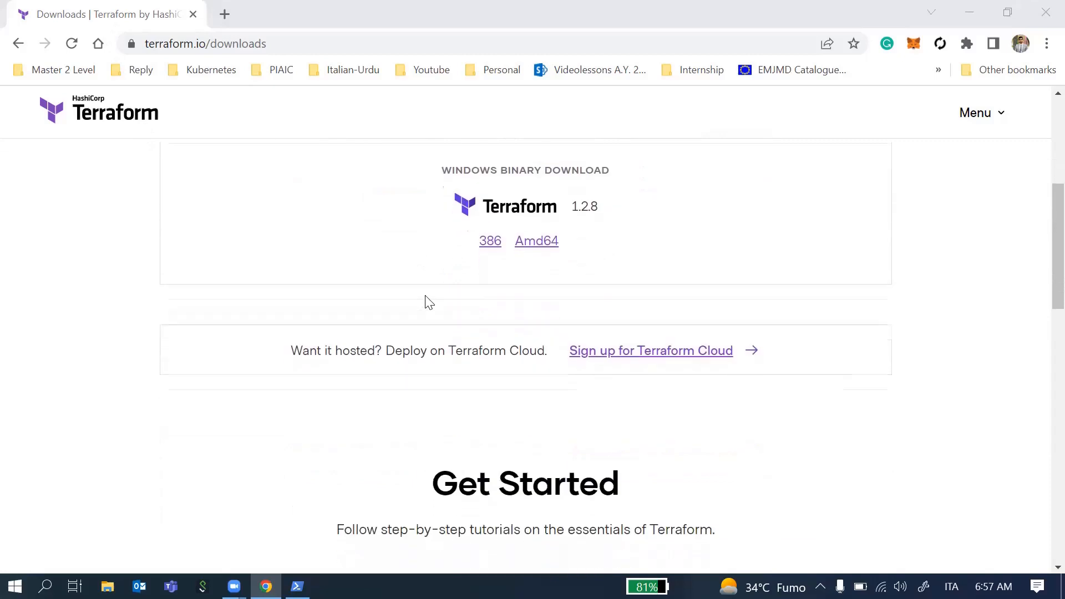
scroll(426, 301, down, 10)
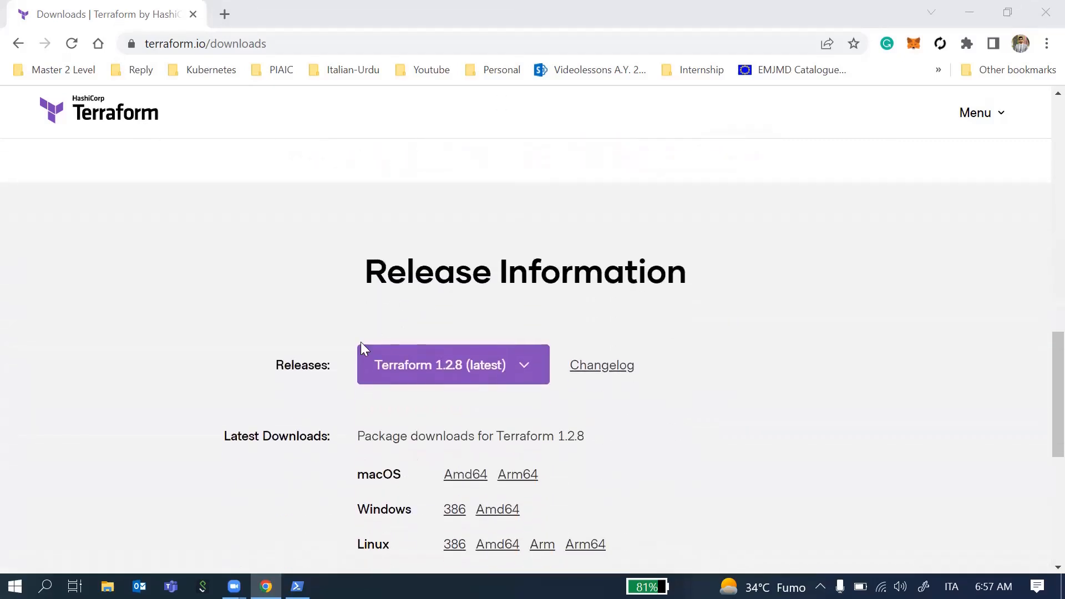
double_click(295, 363)
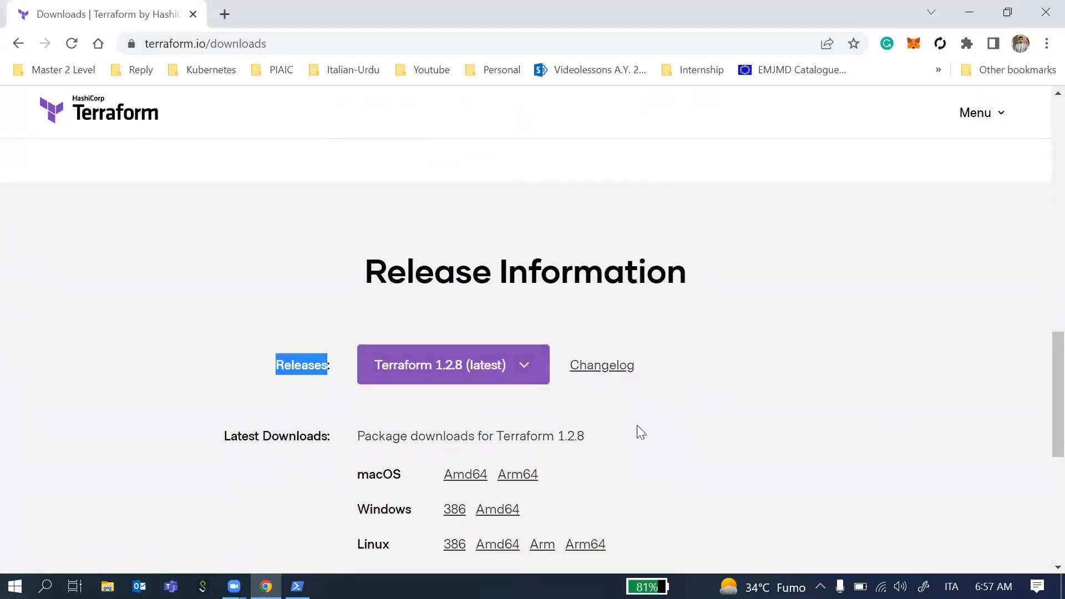
scroll(637, 432, down, 2)
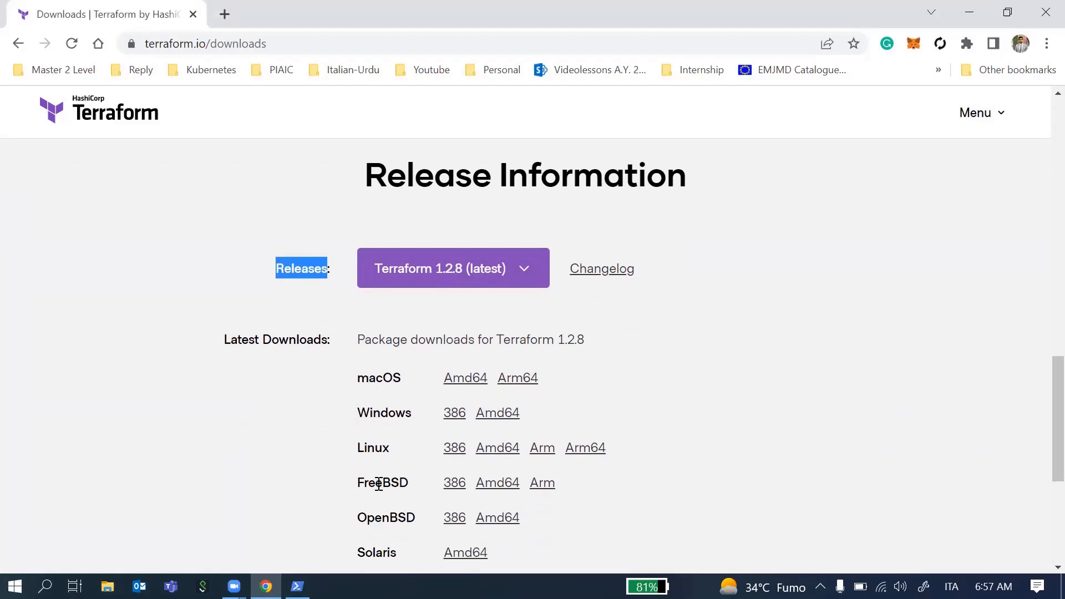
scroll(379, 484, down, 2)
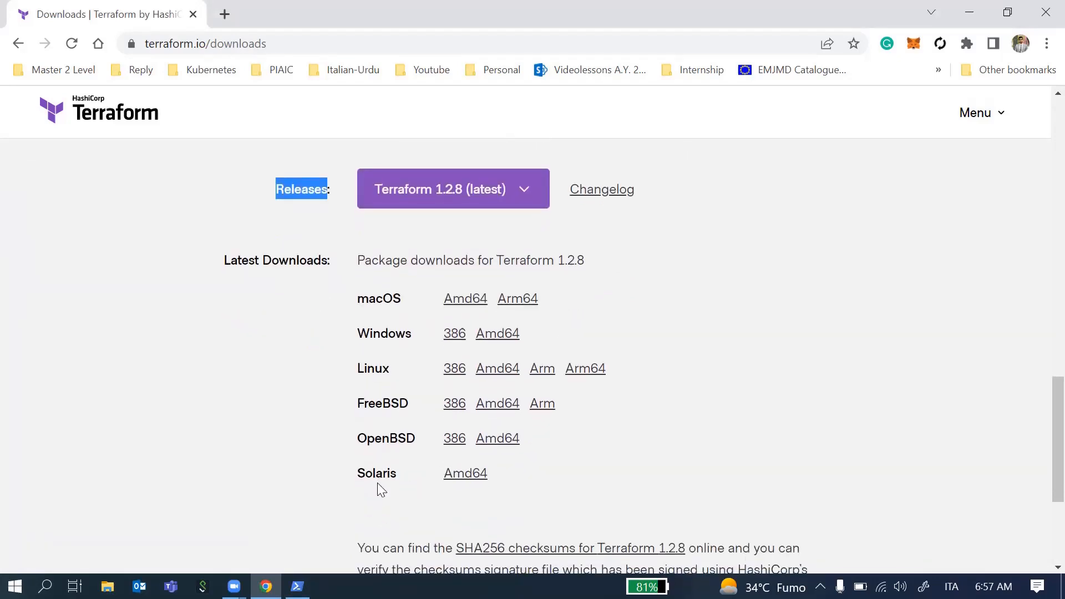
scroll(377, 486, up, 15)
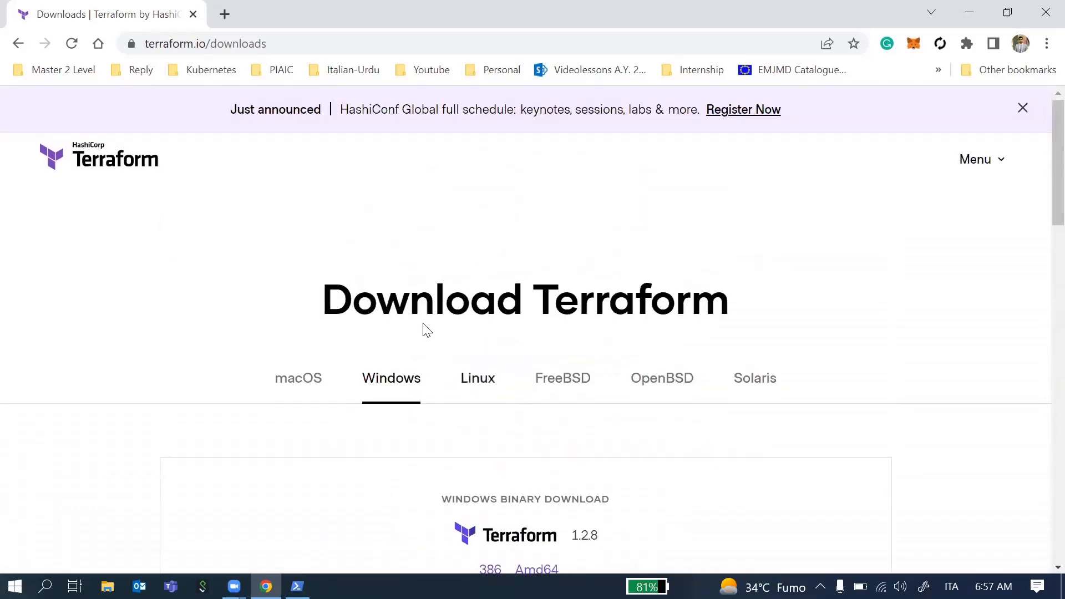
scroll(402, 419, down, 2)
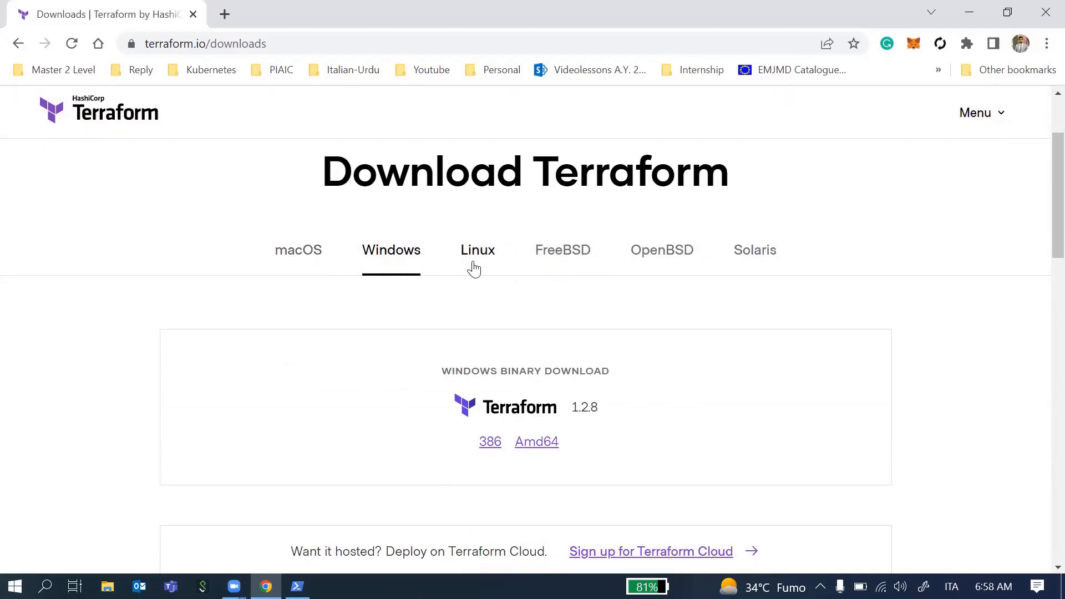
scroll(400, 376, down, 10)
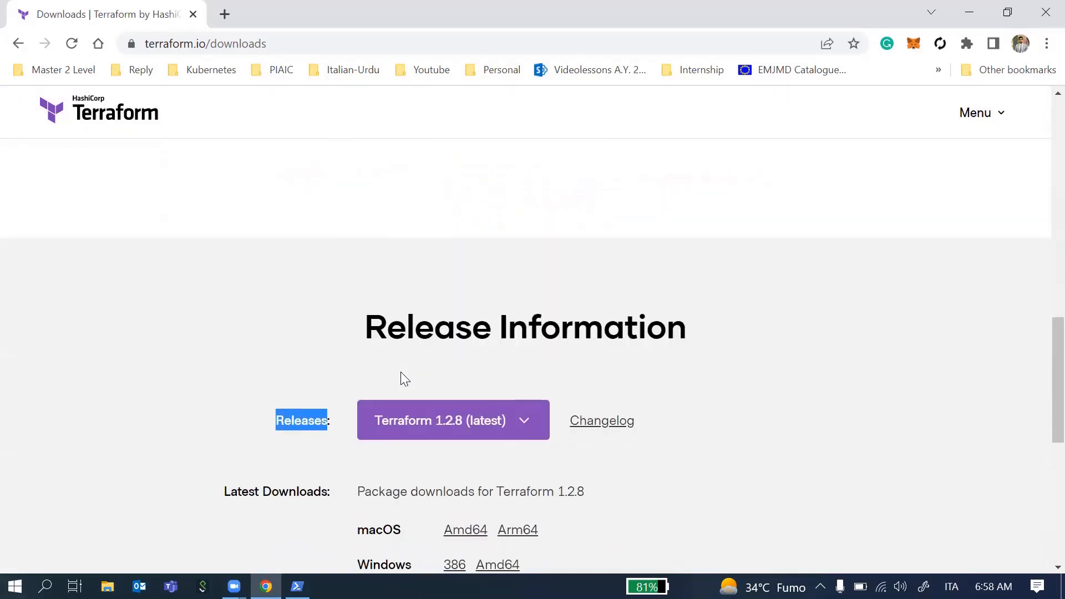
scroll(404, 379, down, 3)
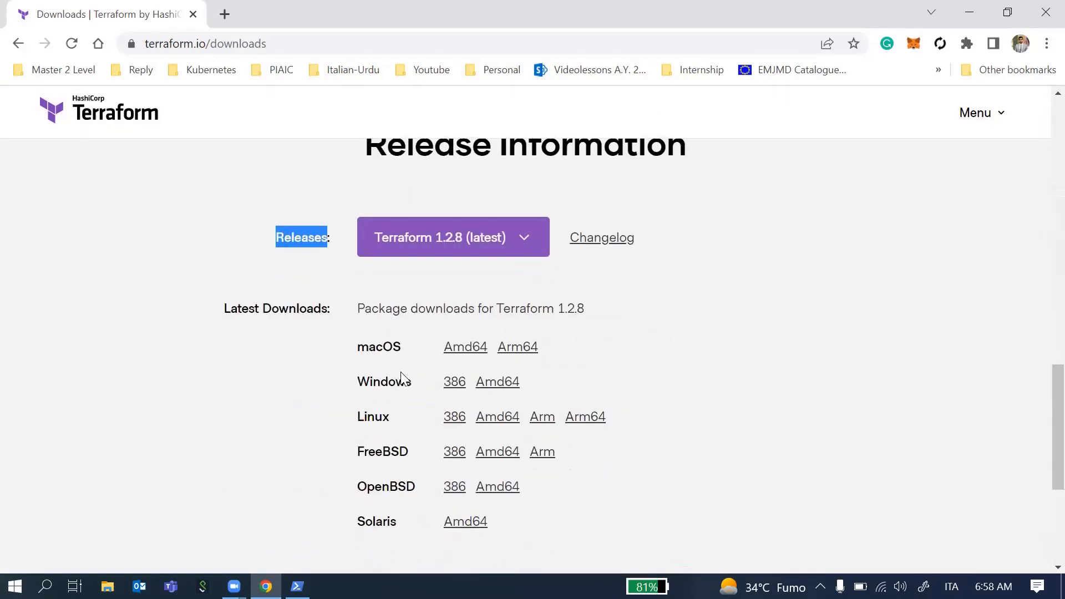
Step: Choose the Terraform 1.1.9 release and save its Windows Amd64 package to the Download folder as terraform_1.1.9_windows_amd64.zip
click(520, 242)
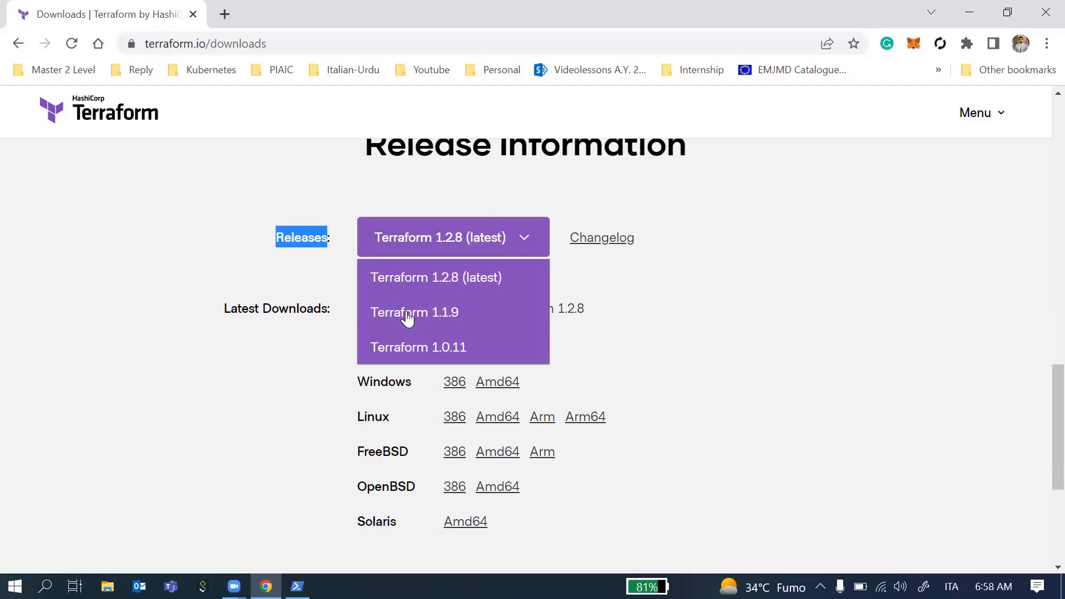
click(437, 315)
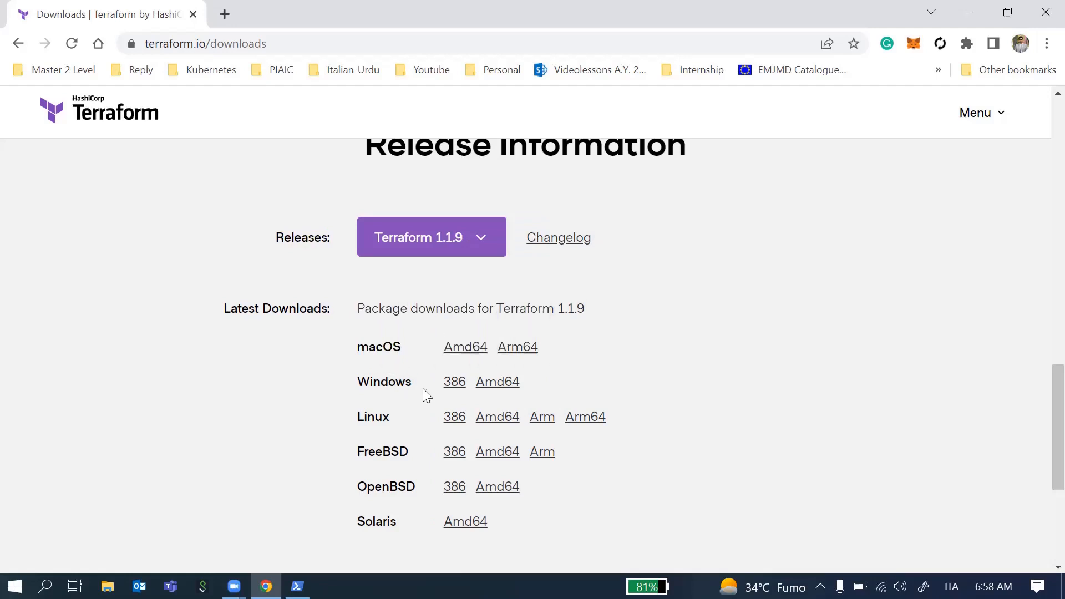
double_click(383, 384)
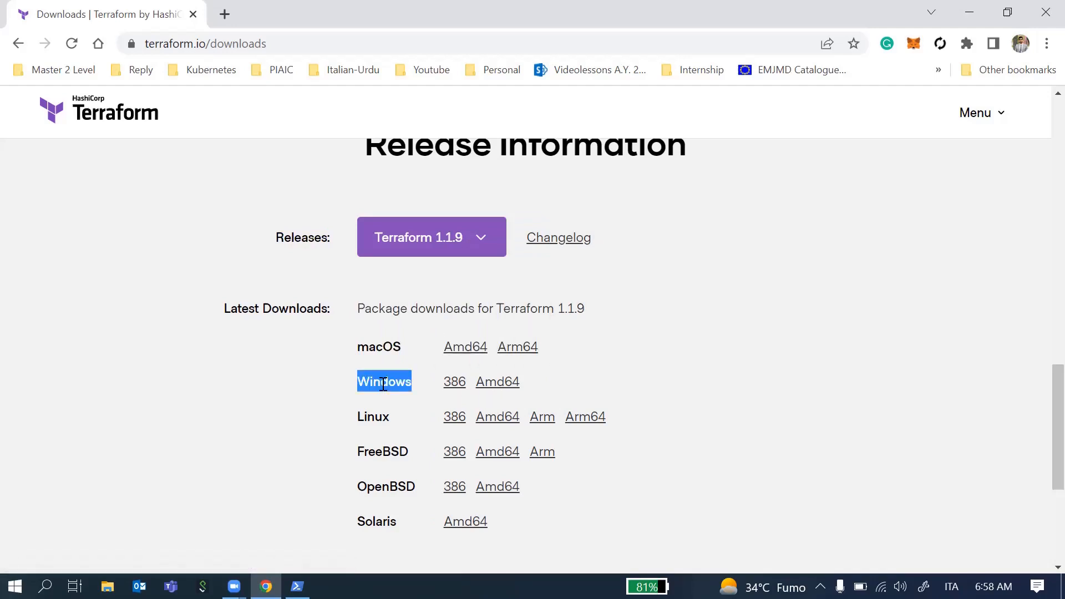
click(503, 384)
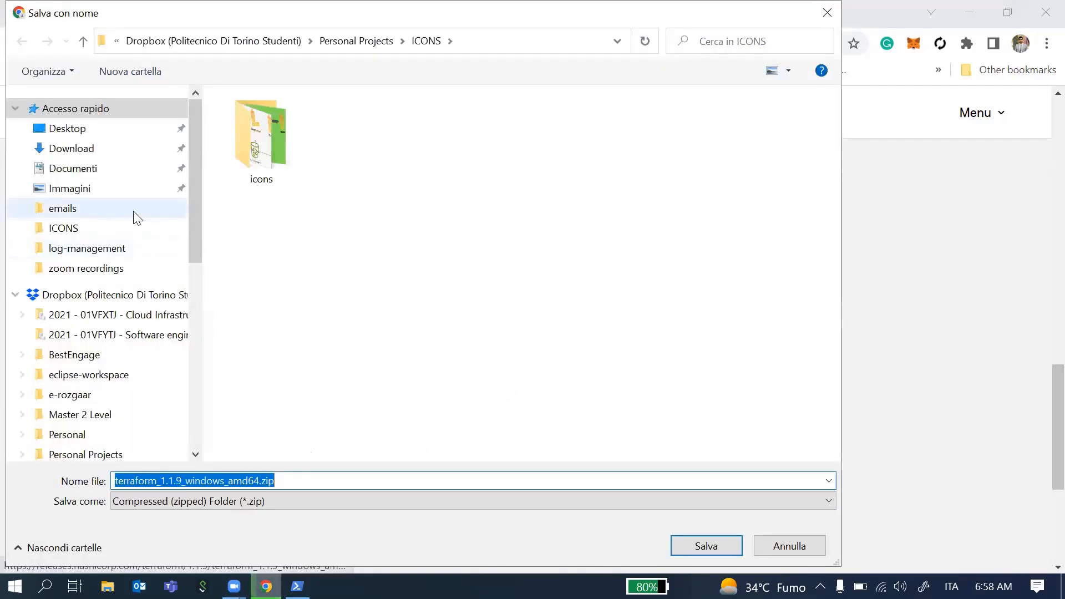
click(83, 157)
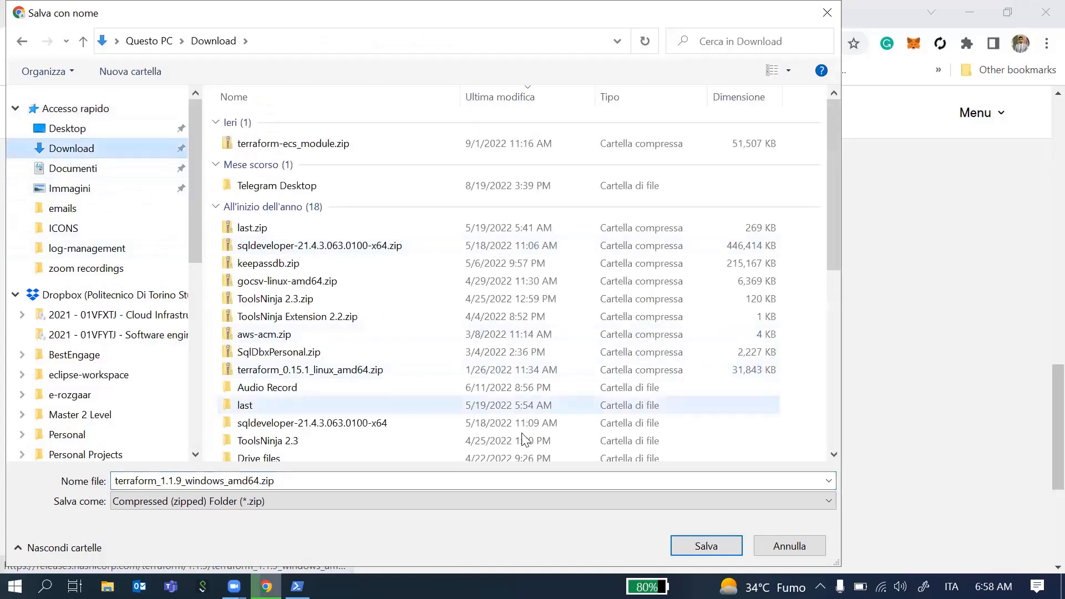
click(702, 548)
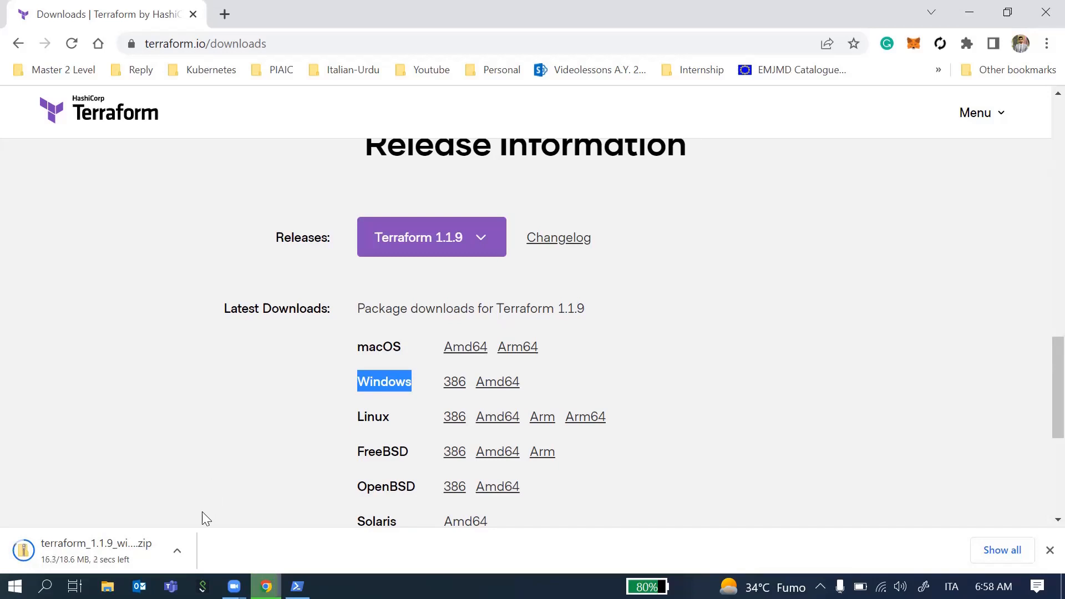
Step: Extract the downloaded terraform_1.1.9_windows_amd64.zip to the default destination in the Download folder and open the extracted folder
click(180, 551)
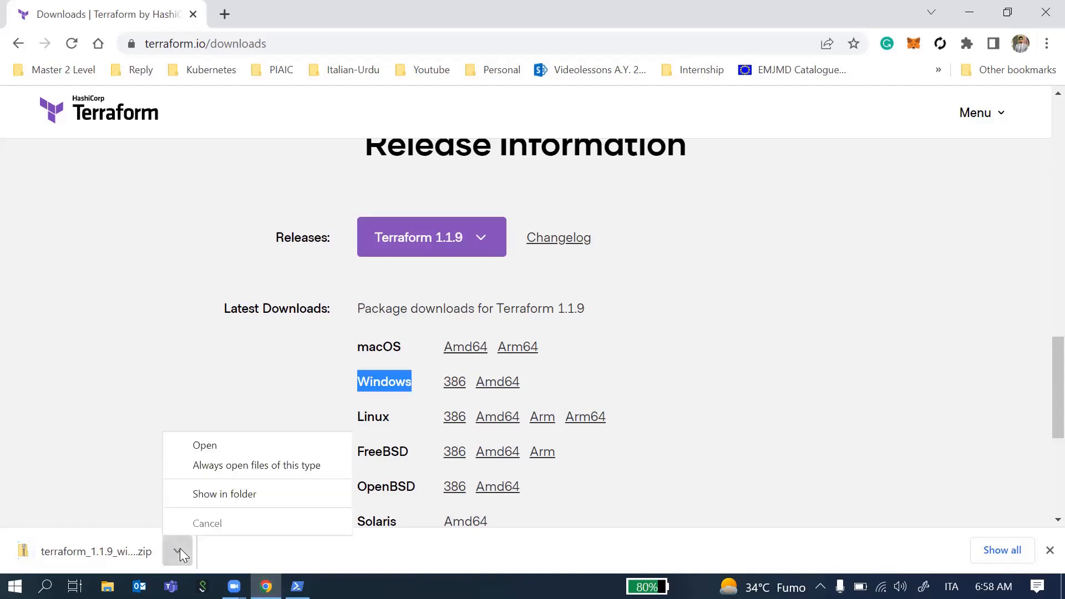
click(229, 501)
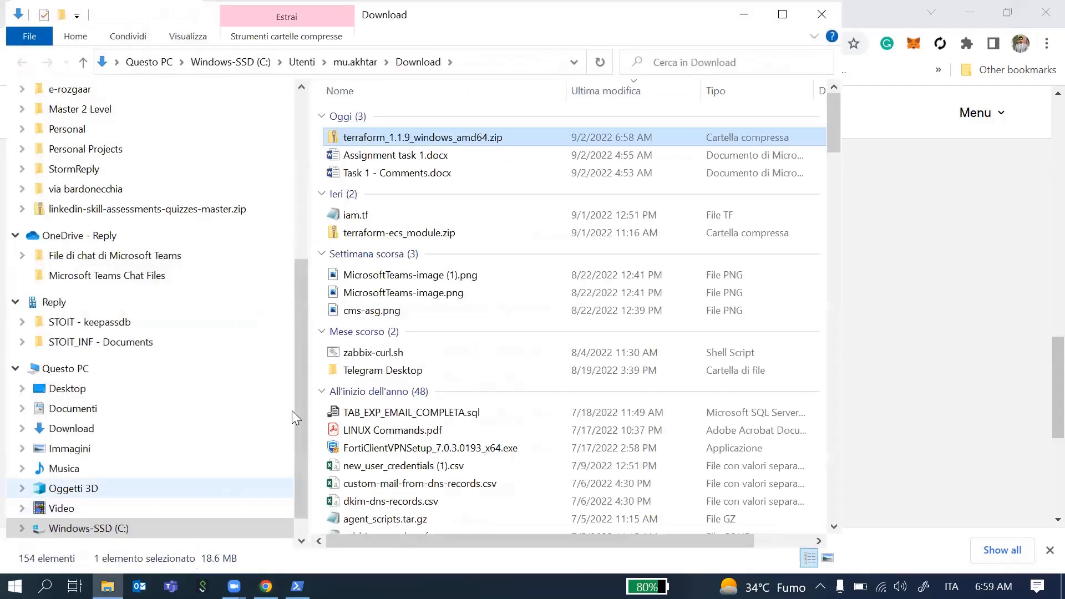
right_click(419, 134)
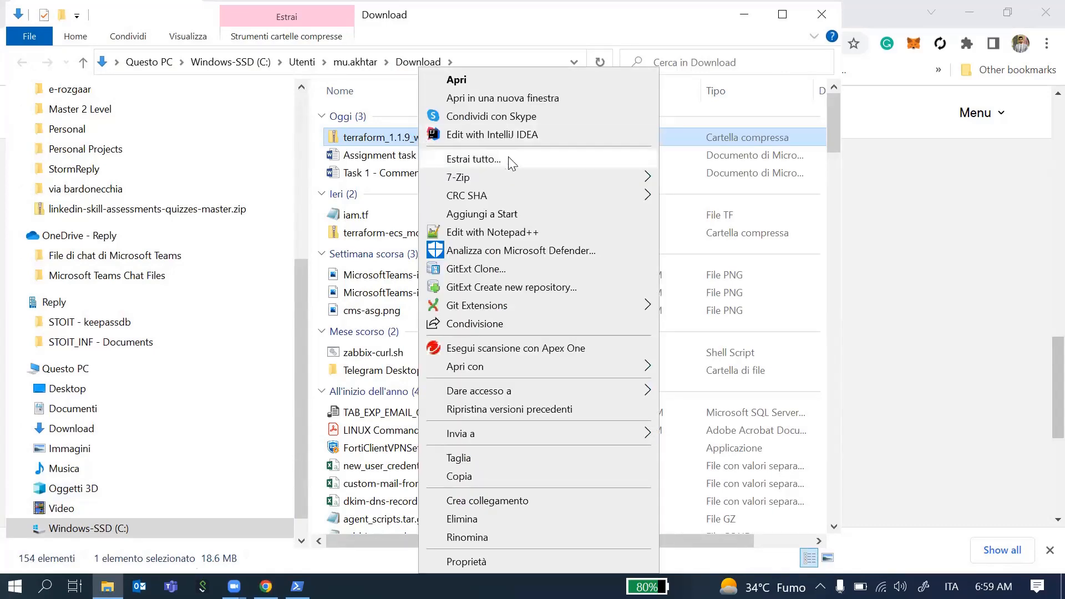
click(542, 162)
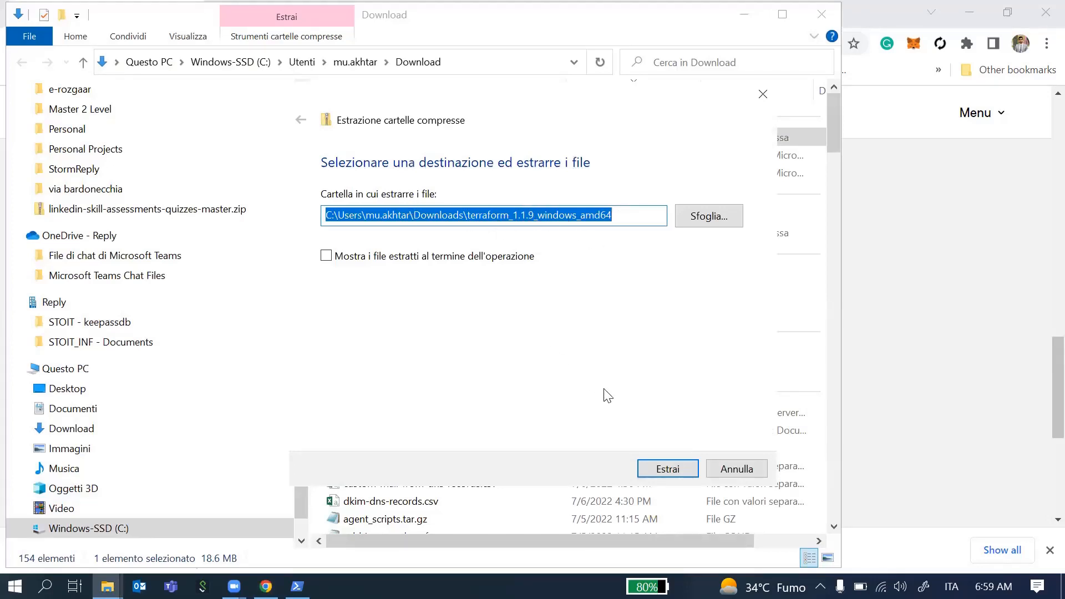
click(653, 464)
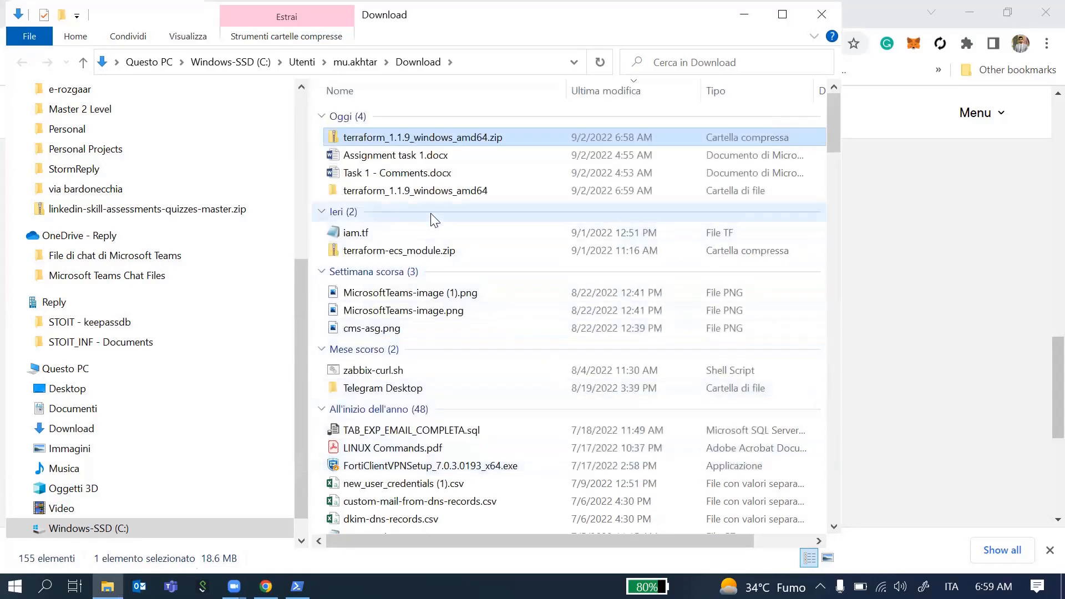
double_click(430, 191)
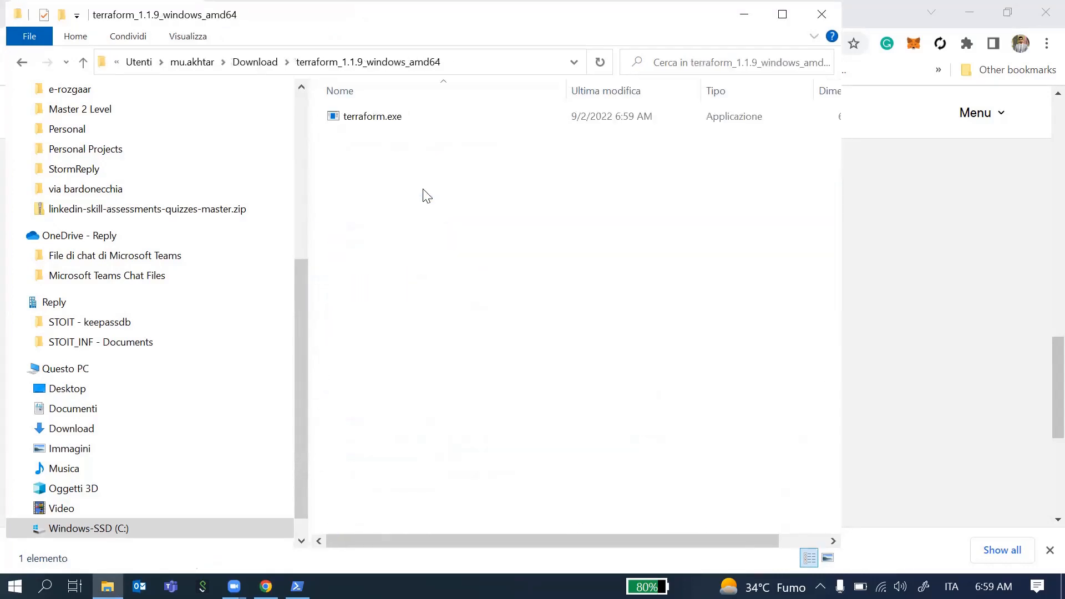
Step: Create a folder named terraform in the root of Windows-SSD (C:) and open it
click(371, 118)
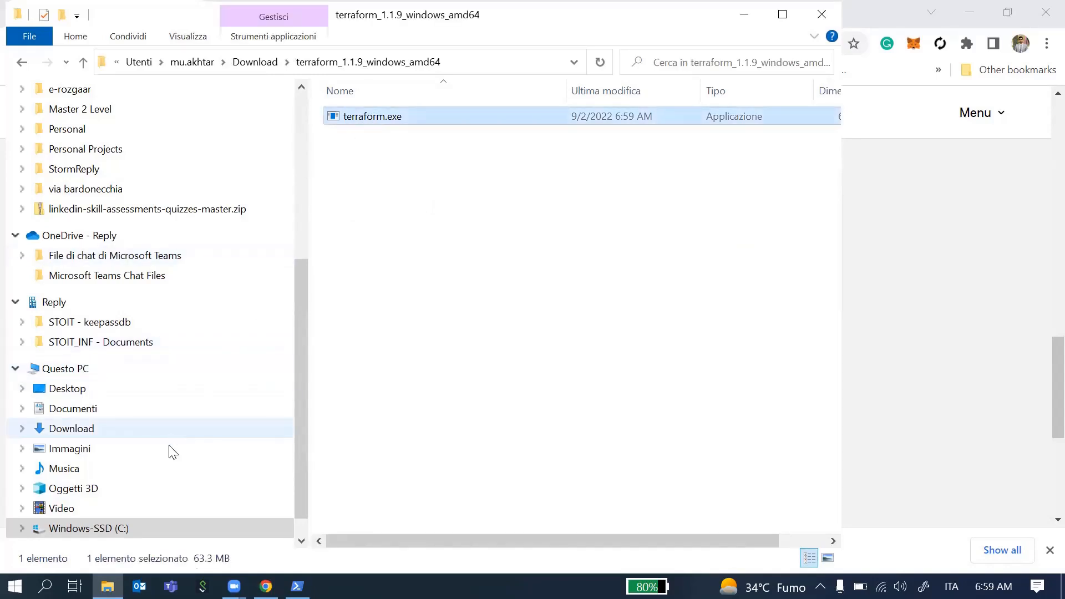
click(96, 530)
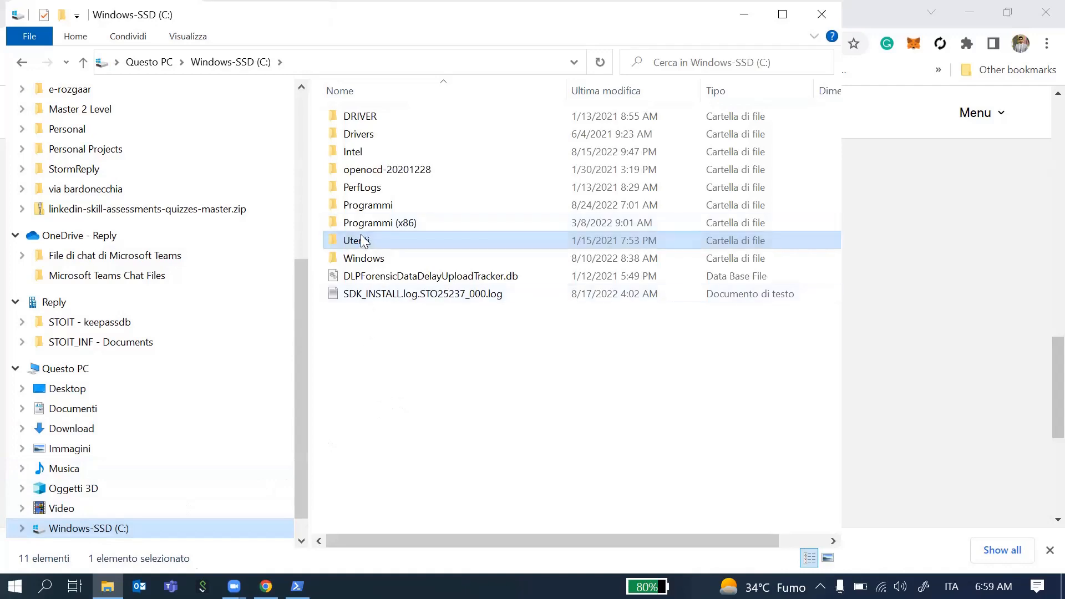
click(400, 397)
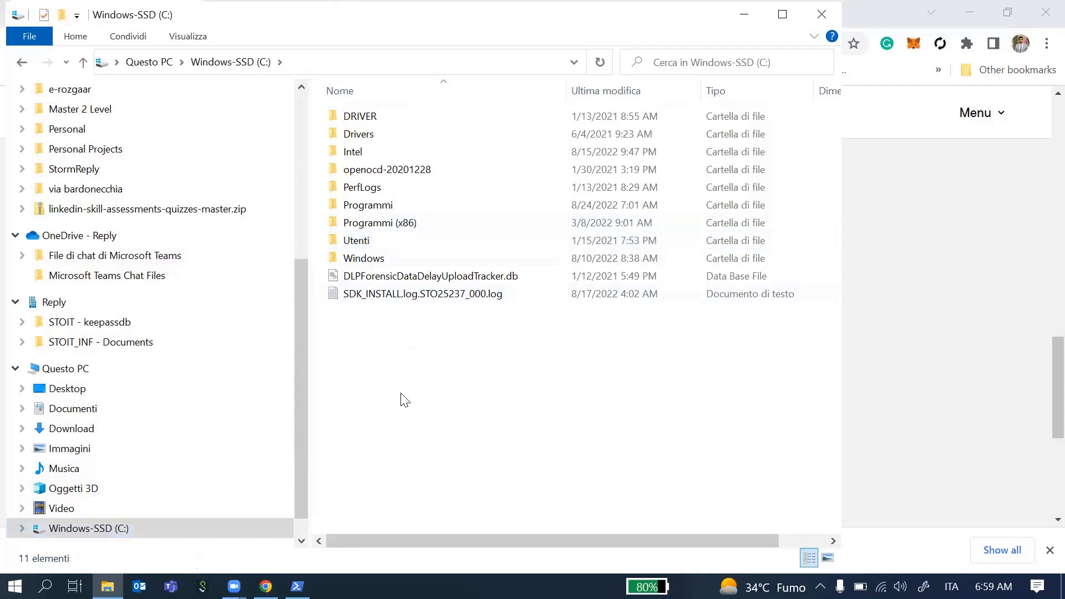
right_click(402, 394)
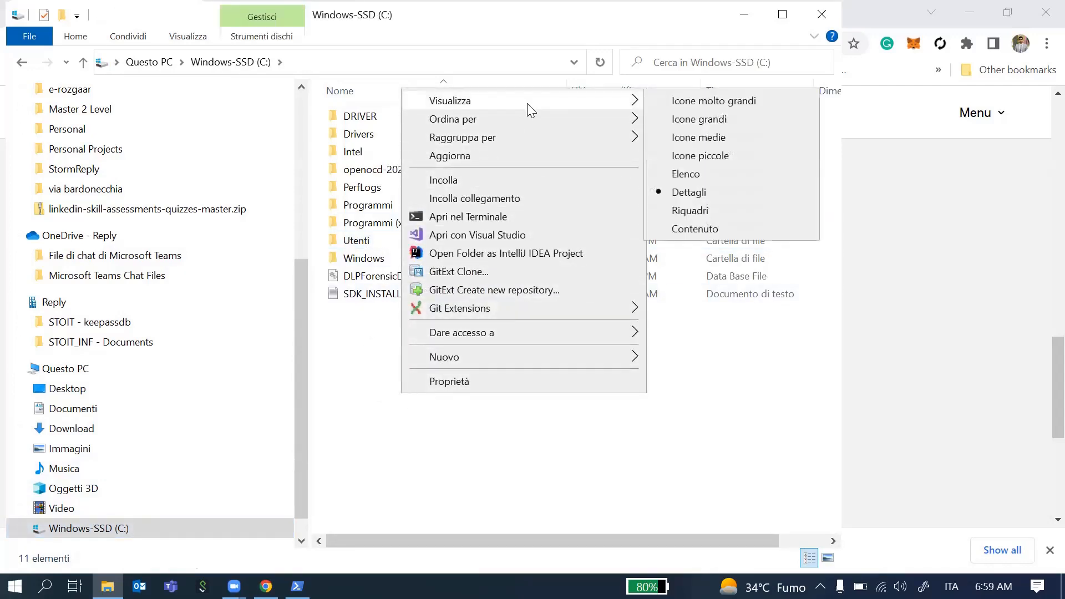
mouse_move(557, 366)
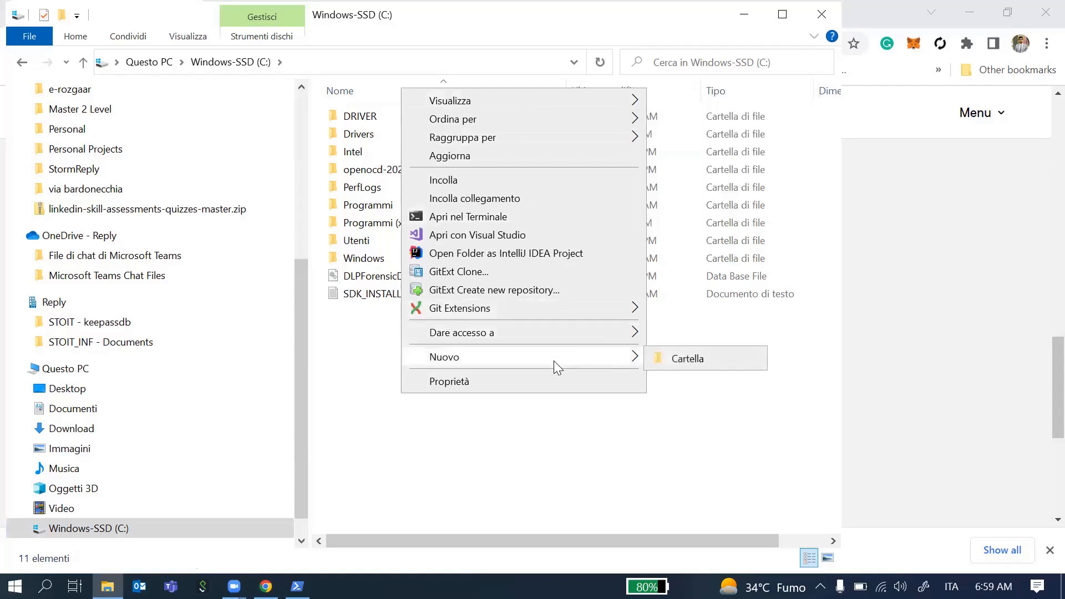
click(681, 360)
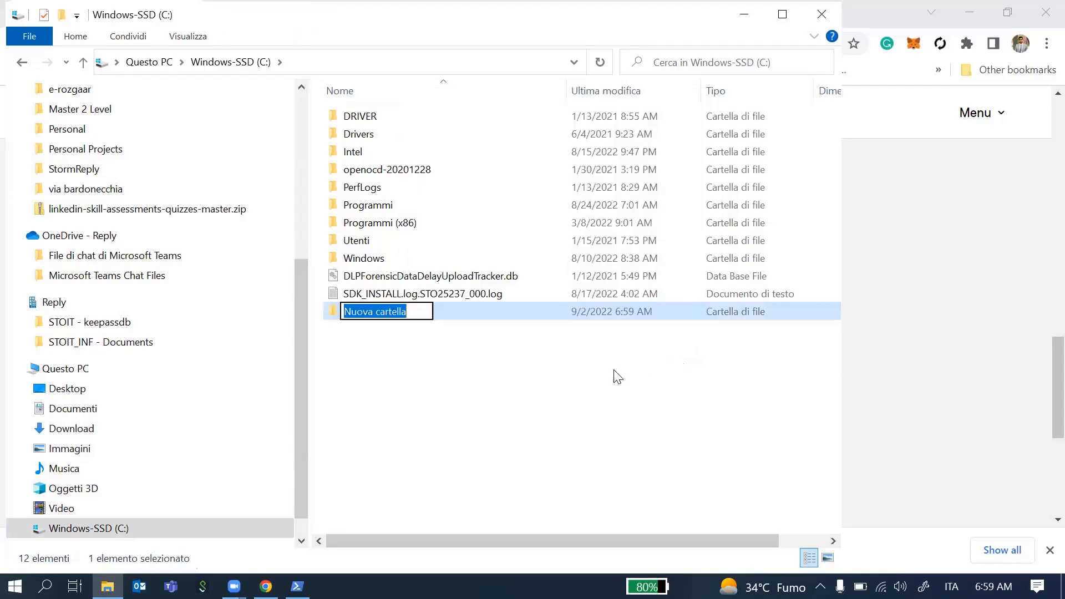
text(terraform)
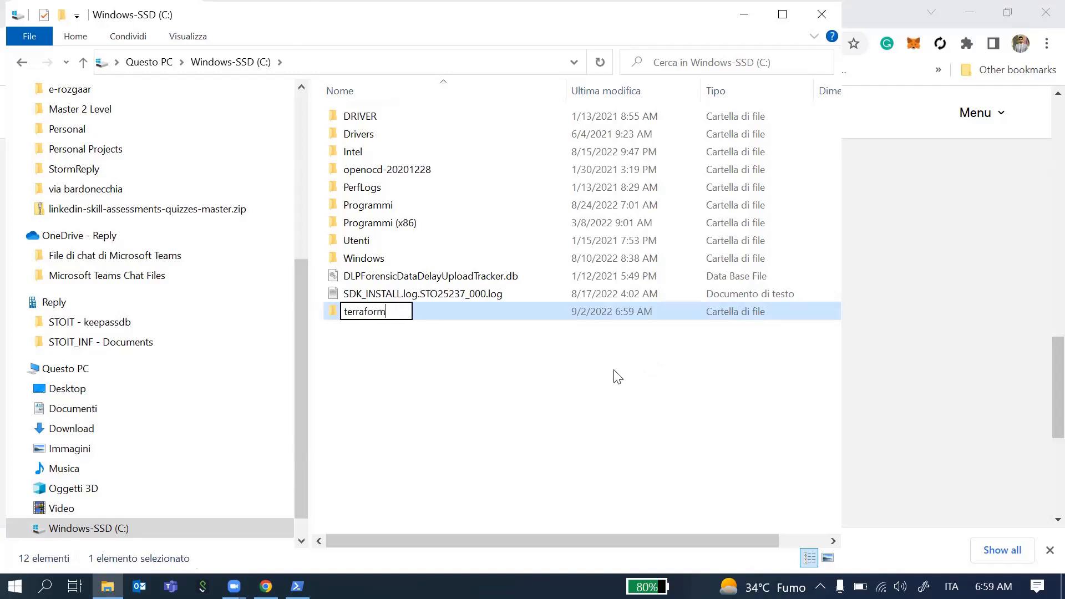
key(Return)
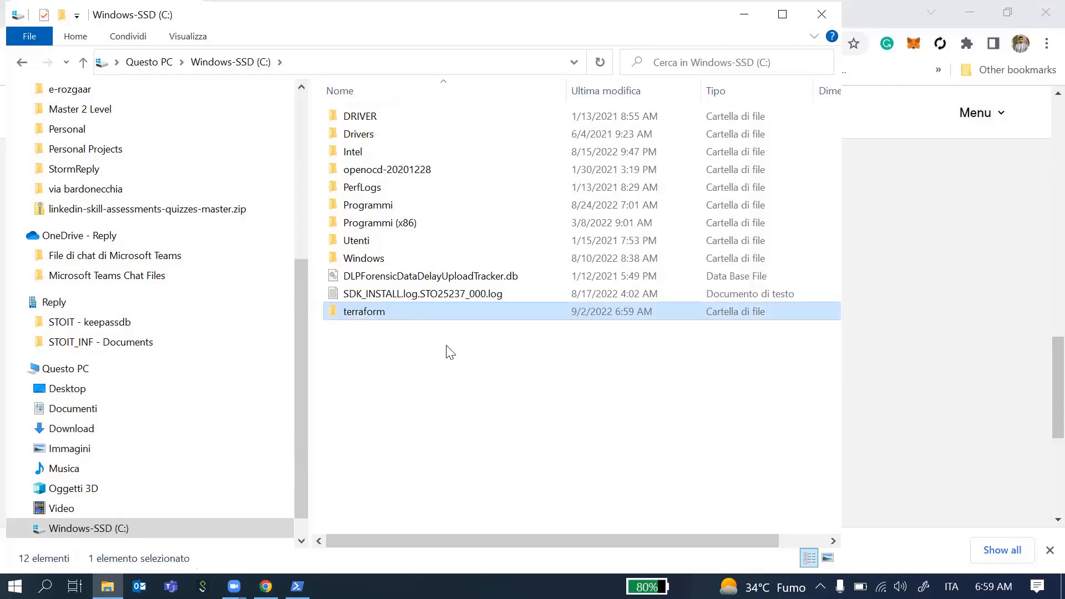
double_click(363, 313)
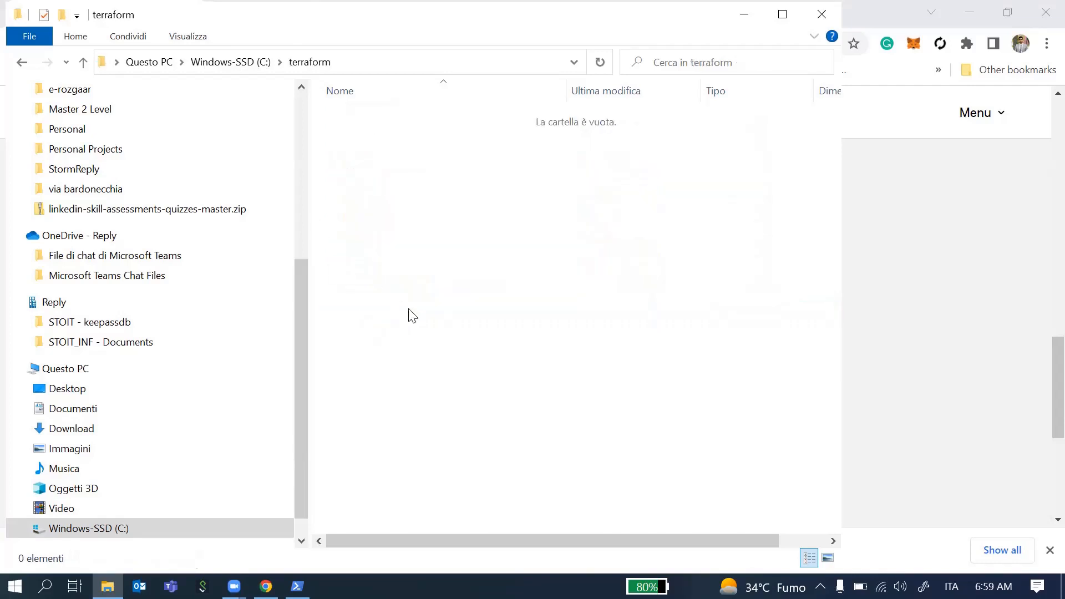
Step: Copy terraform.exe from the extracted terraform_1.1.9_windows_amd64 folder in Download into the C:\terraform folder
scroll(180, 222, up, 3)
scroll(105, 152, up, 2)
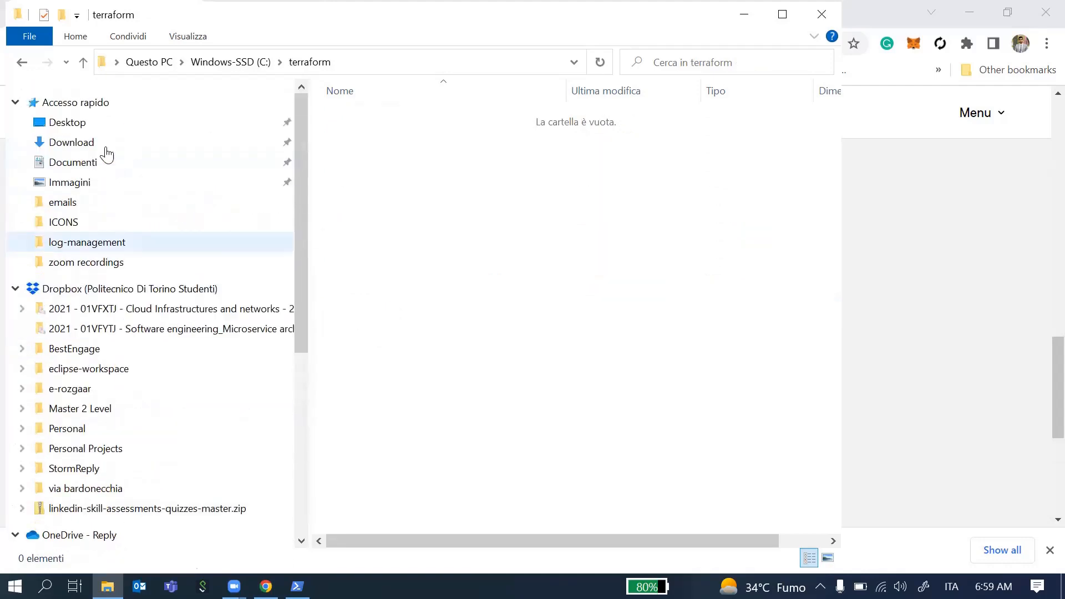
click(76, 145)
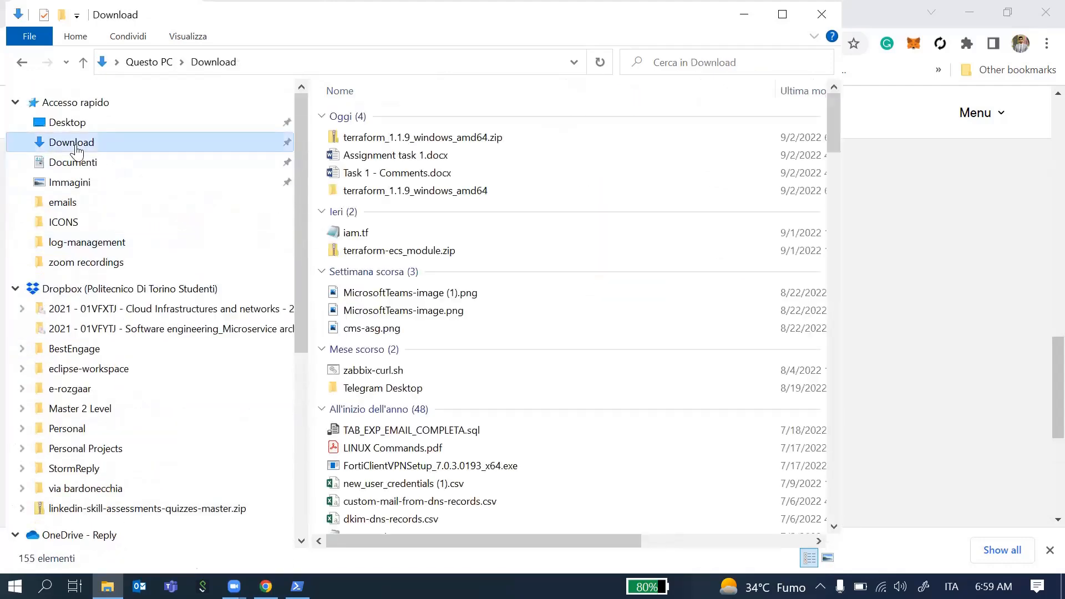
click(370, 190)
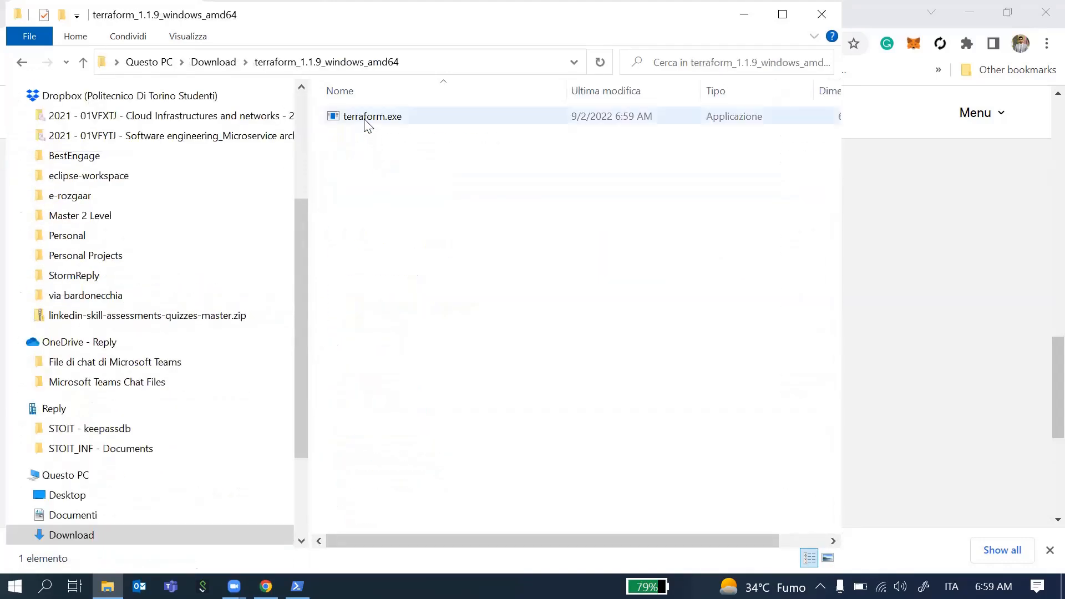
click(365, 118)
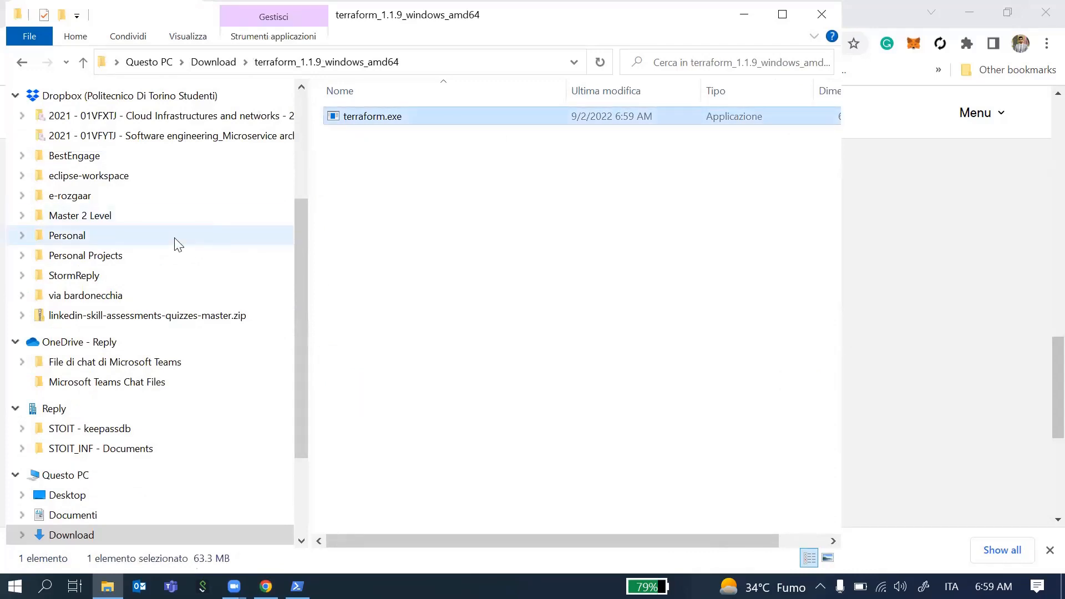
scroll(174, 240, down, 2)
click(75, 351)
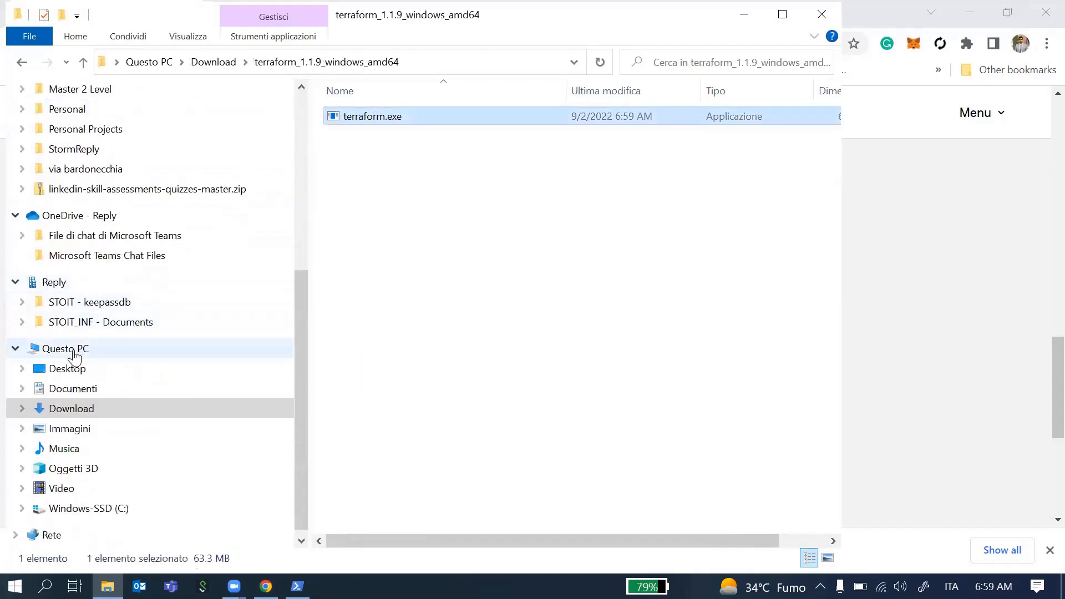
double_click(413, 337)
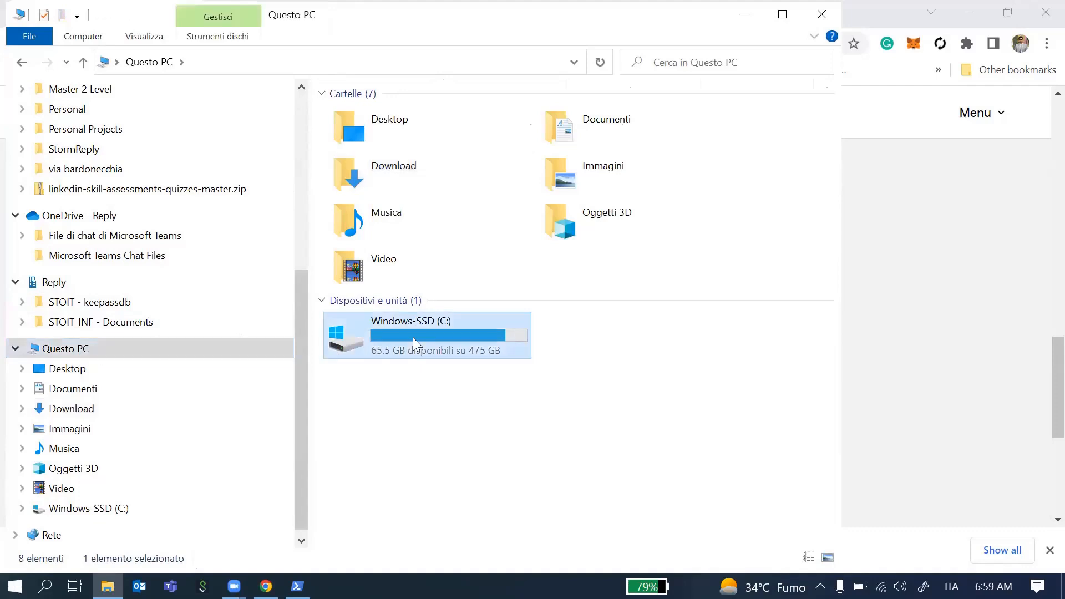
double_click(352, 241)
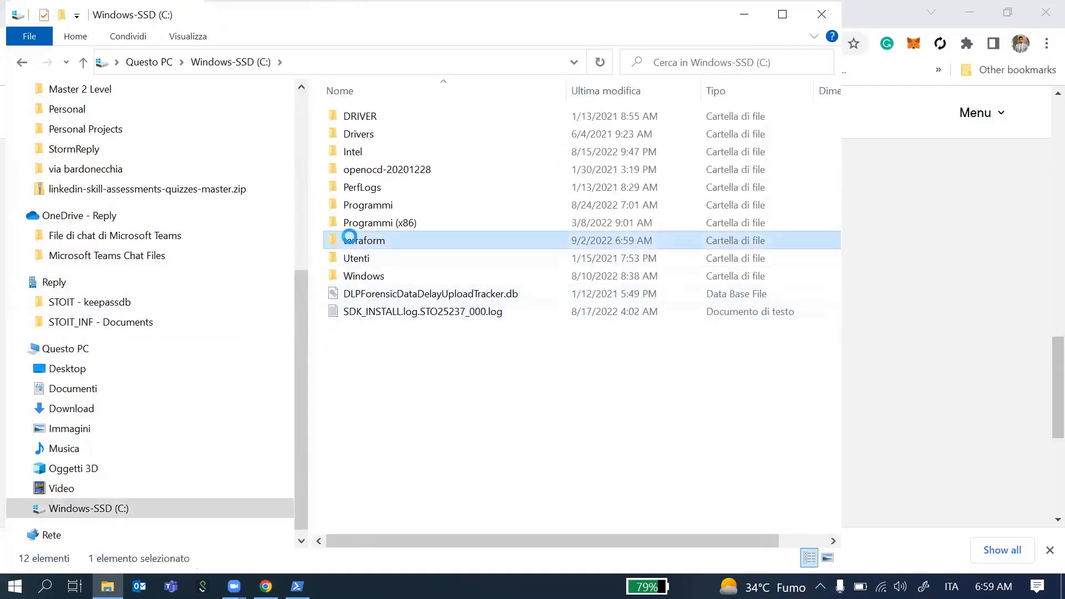
key(ctrl+v)
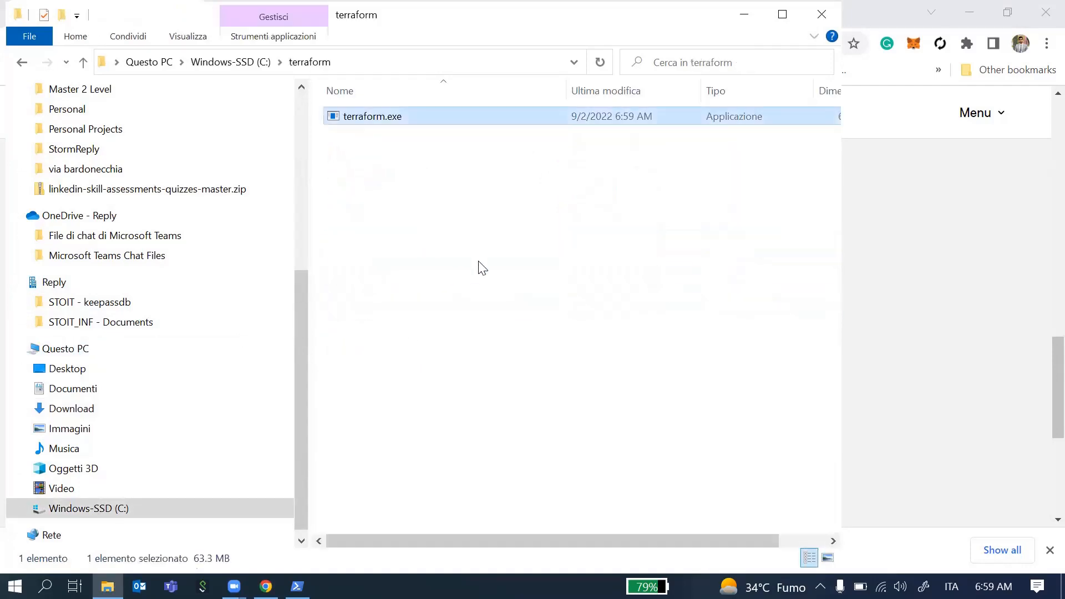
click(450, 345)
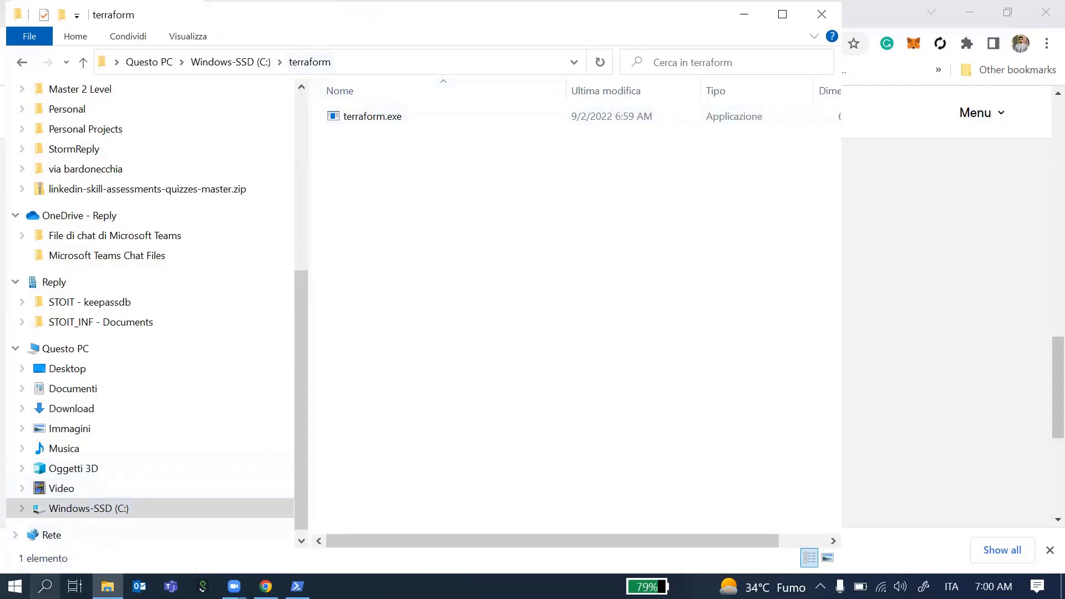
Step: Search Windows for "vari", open the system environment variable settings and bring up the Variabili d'ambiente dialog
click(45, 587)
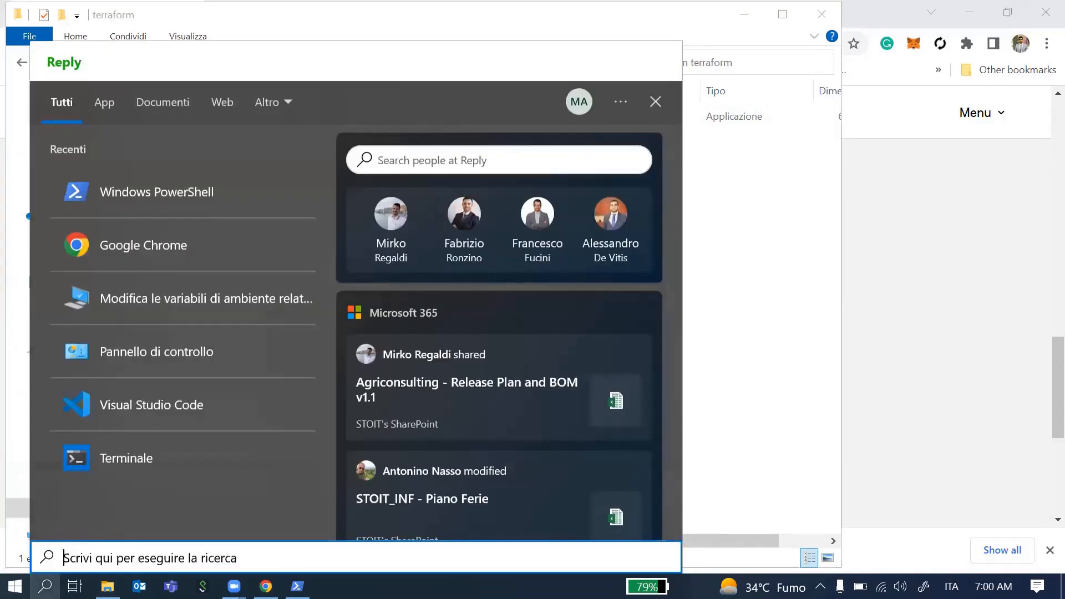
text(vari)
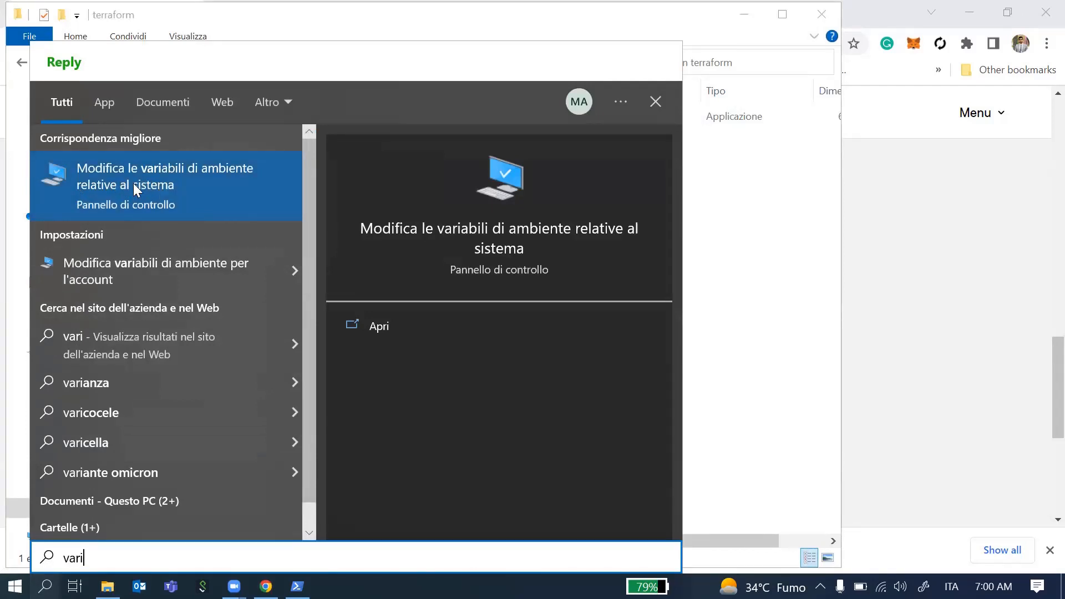
click(101, 185)
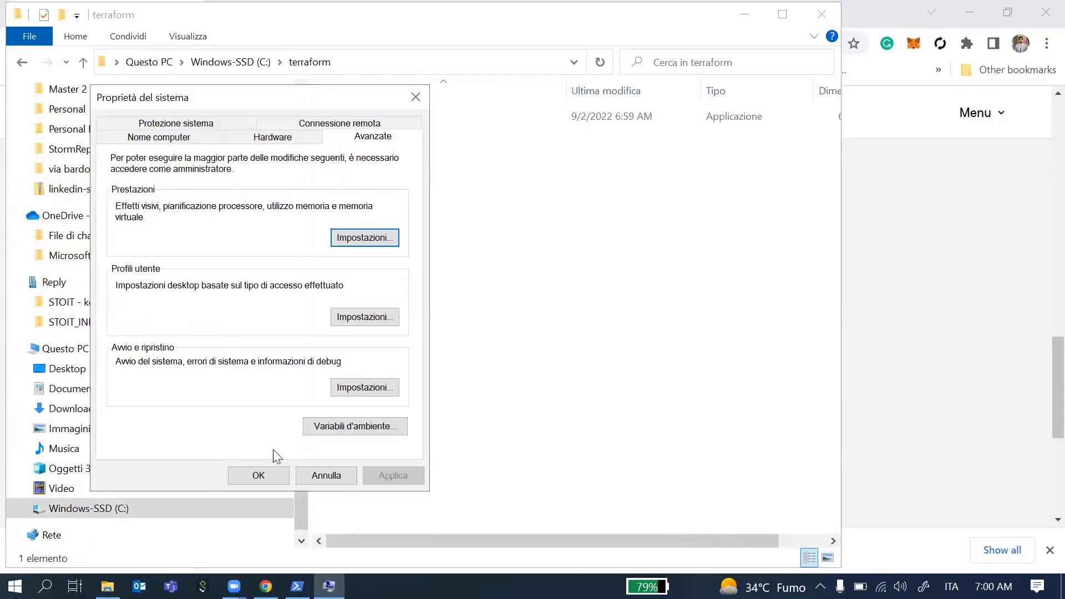
click(355, 427)
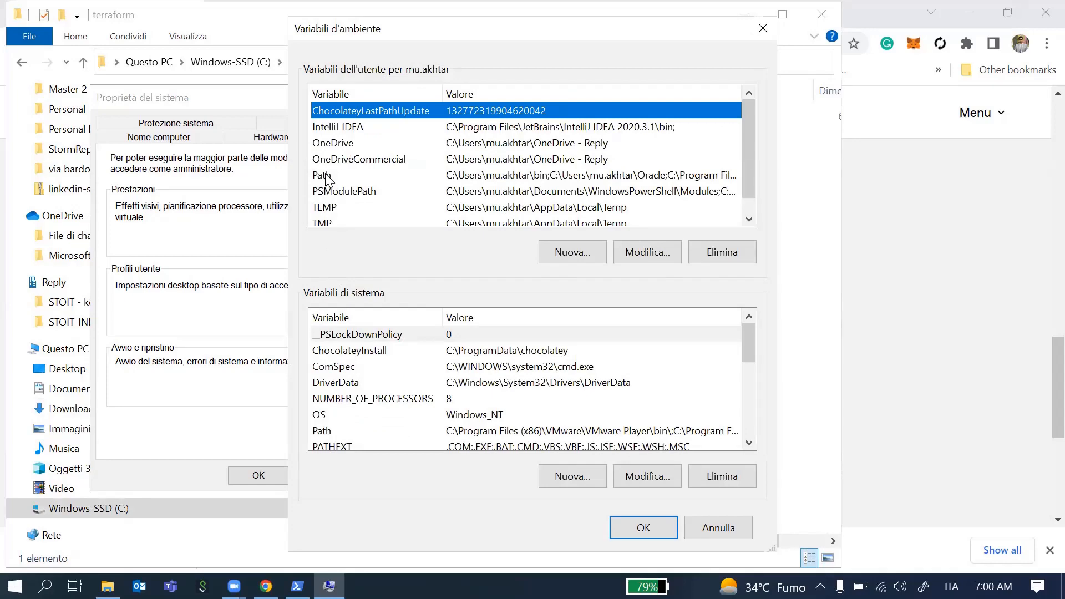
Step: Add the entry C:\terraform\ to the user-level Path variable
click(326, 177)
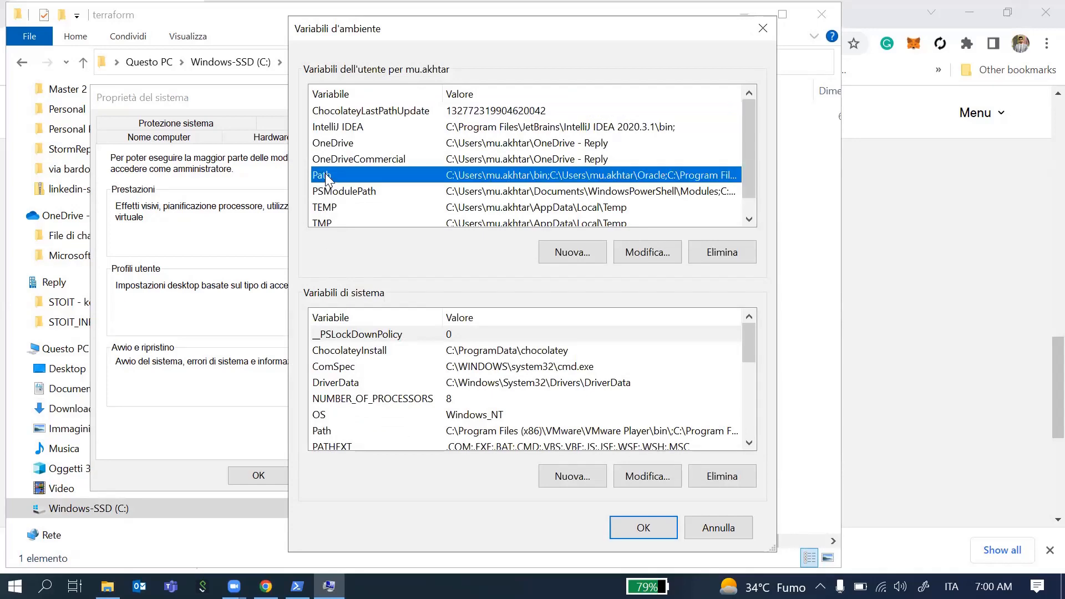
click(647, 253)
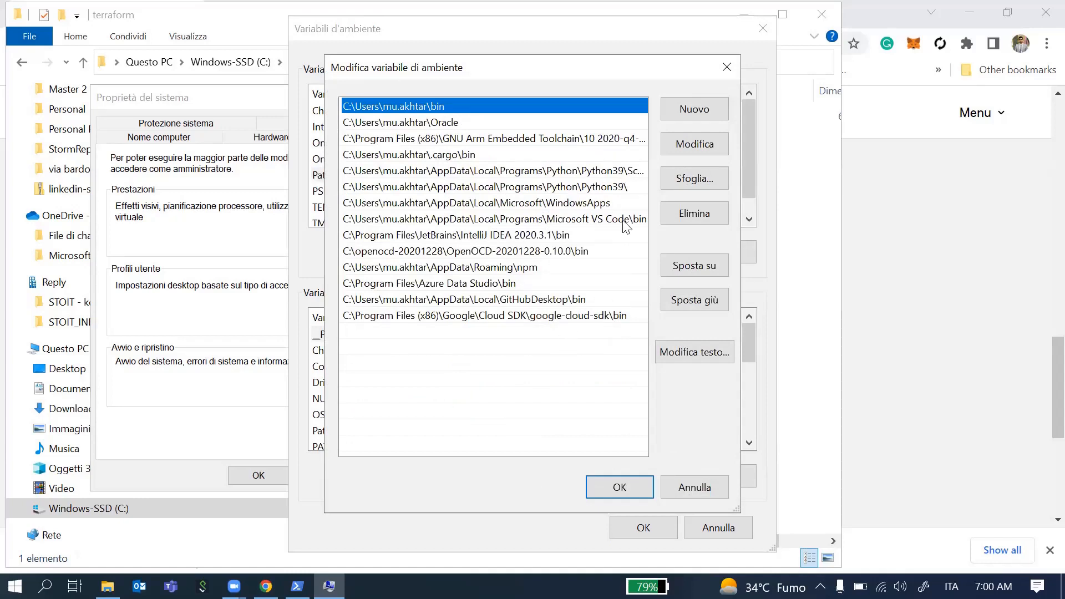
click(692, 110)
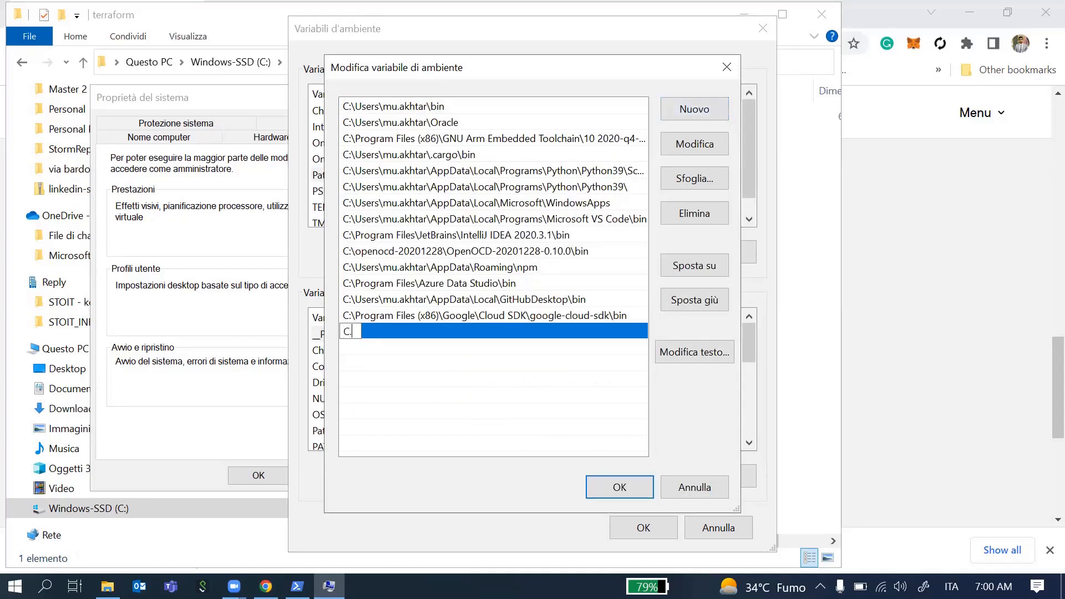
text(C:\terraform)
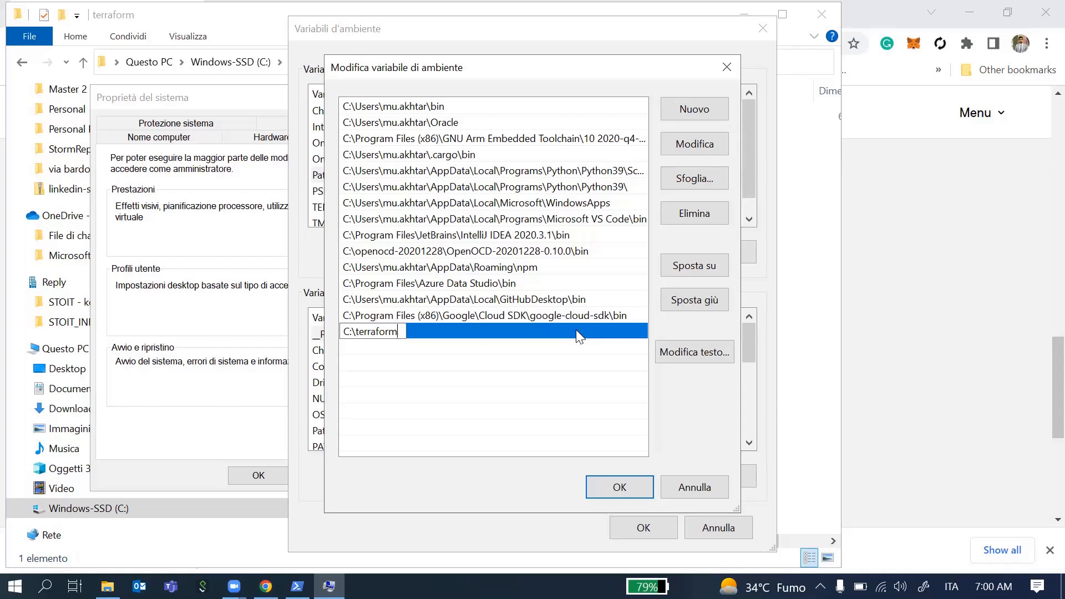
text(\)
click(586, 363)
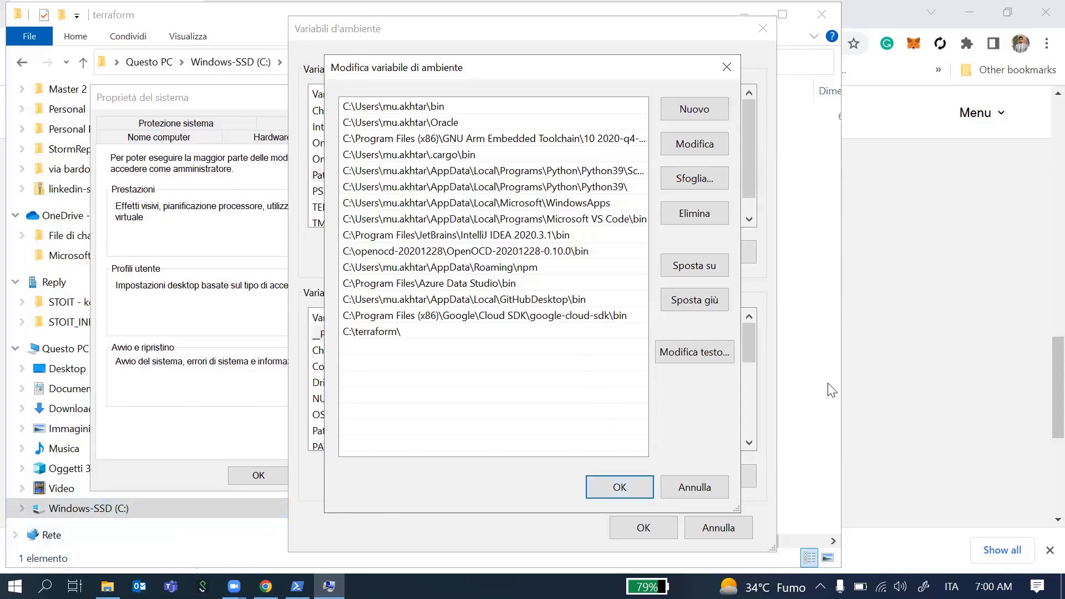
Step: Check the location of the terraform folder on Windows-SSD (C:) in File Explorer against the new Path entry
click(46, 513)
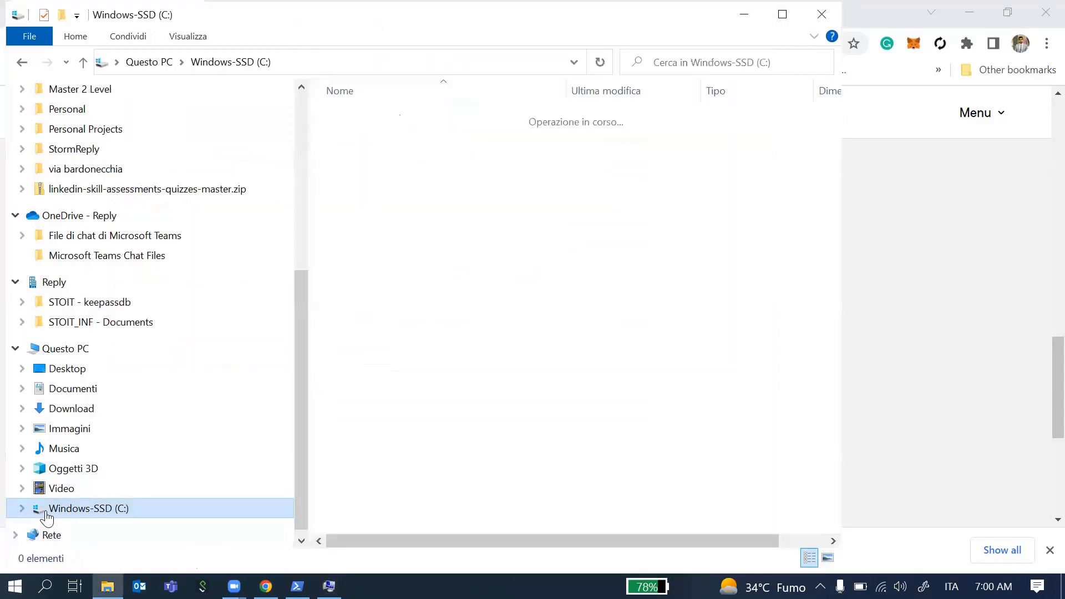
click(326, 74)
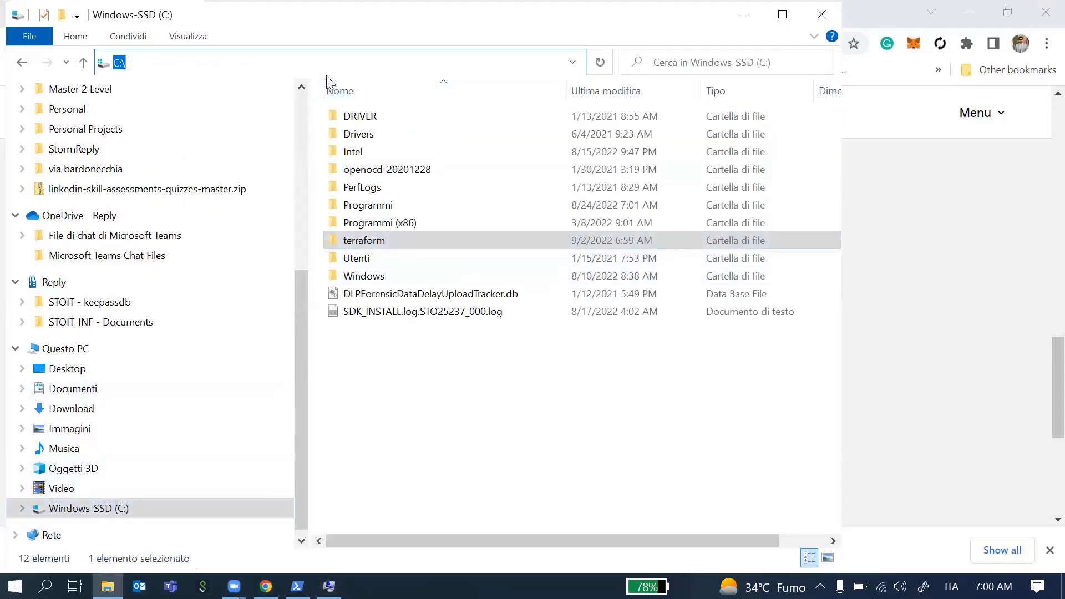
double_click(395, 245)
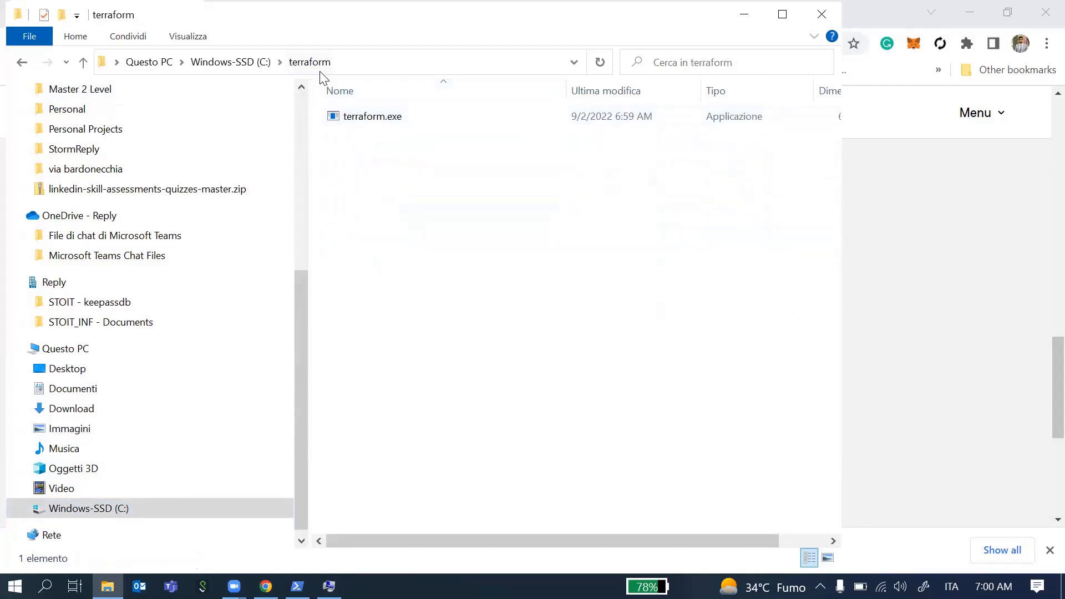
click(321, 72)
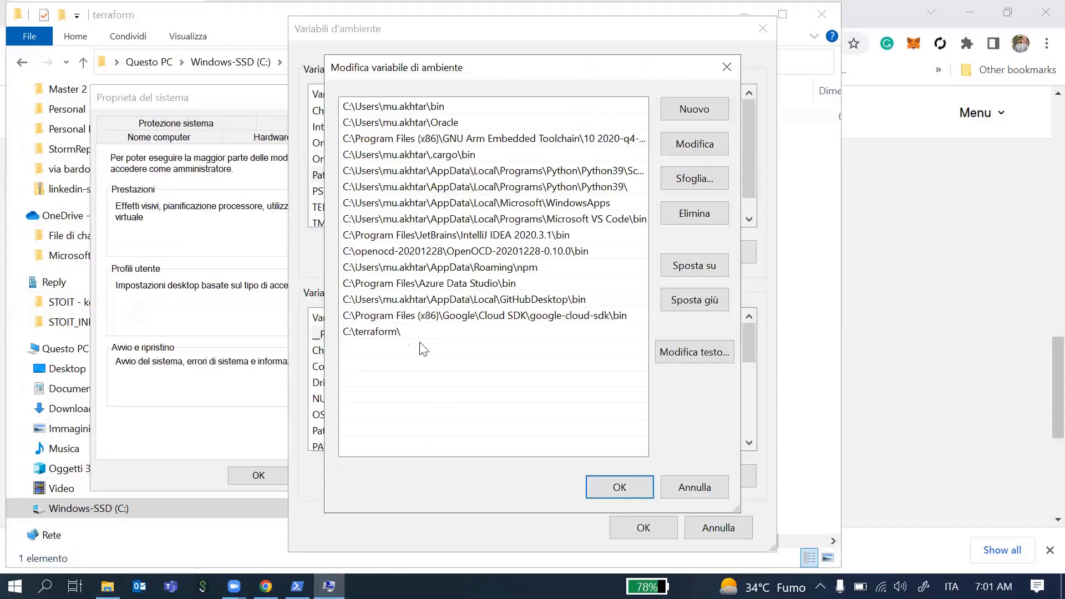
Step: Save the edited Path variable and close the environment variable and system properties dialogs with the changes accepted
click(611, 489)
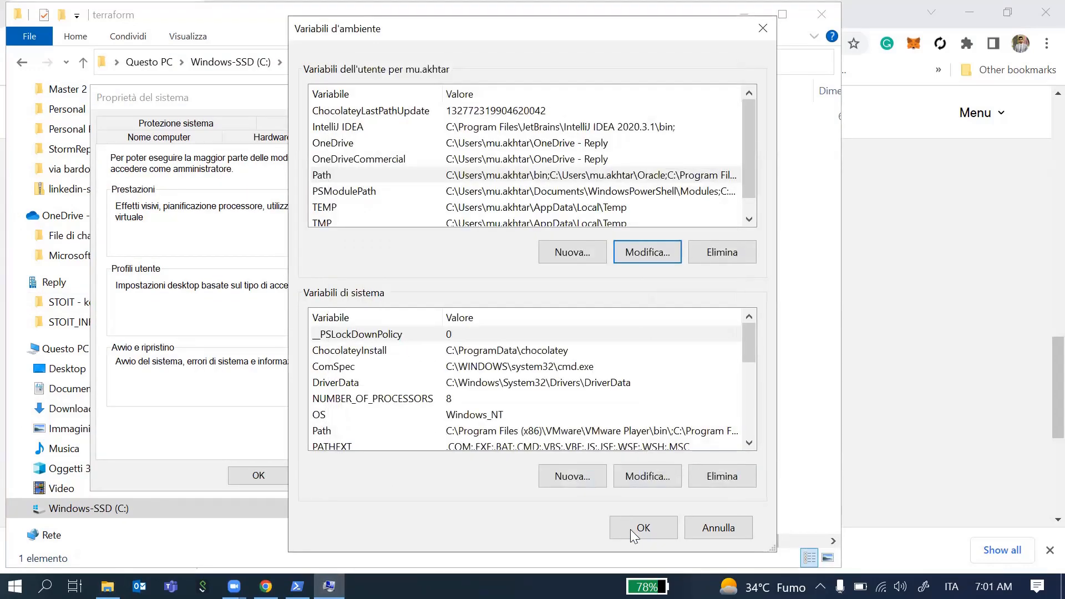
click(630, 529)
click(261, 472)
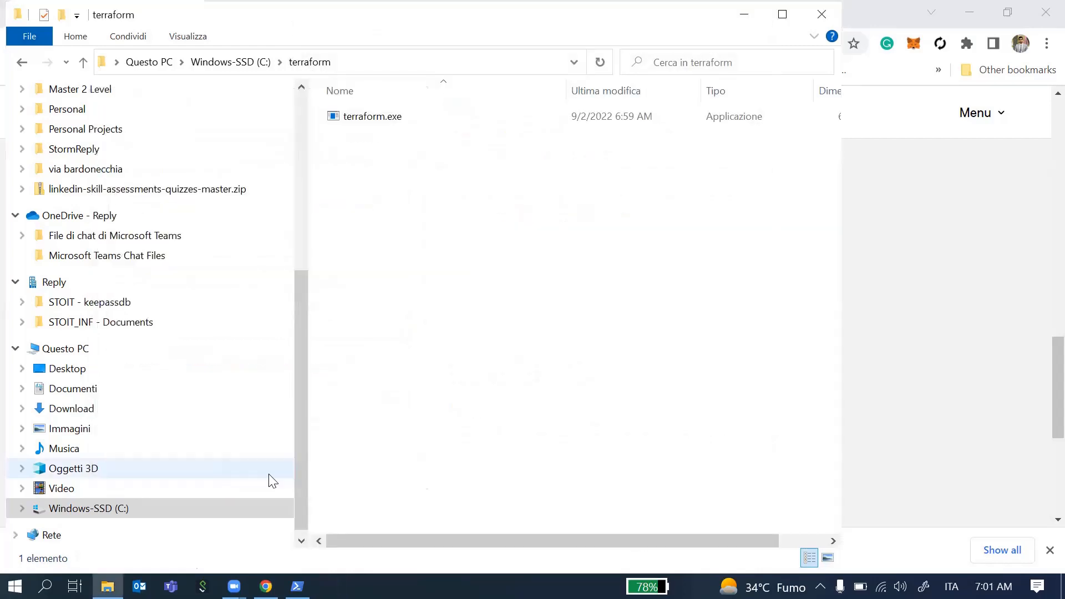
Step: Close the old PowerShell window and start a fresh Windows PowerShell session by searching Windows for "power"
click(298, 586)
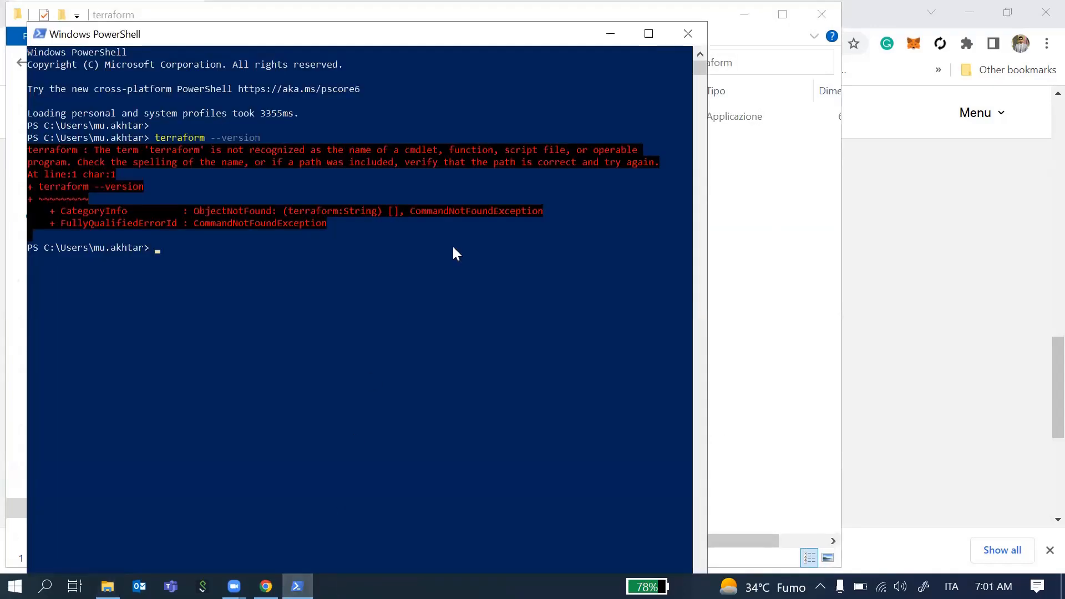
drag(171, 41, 245, 156)
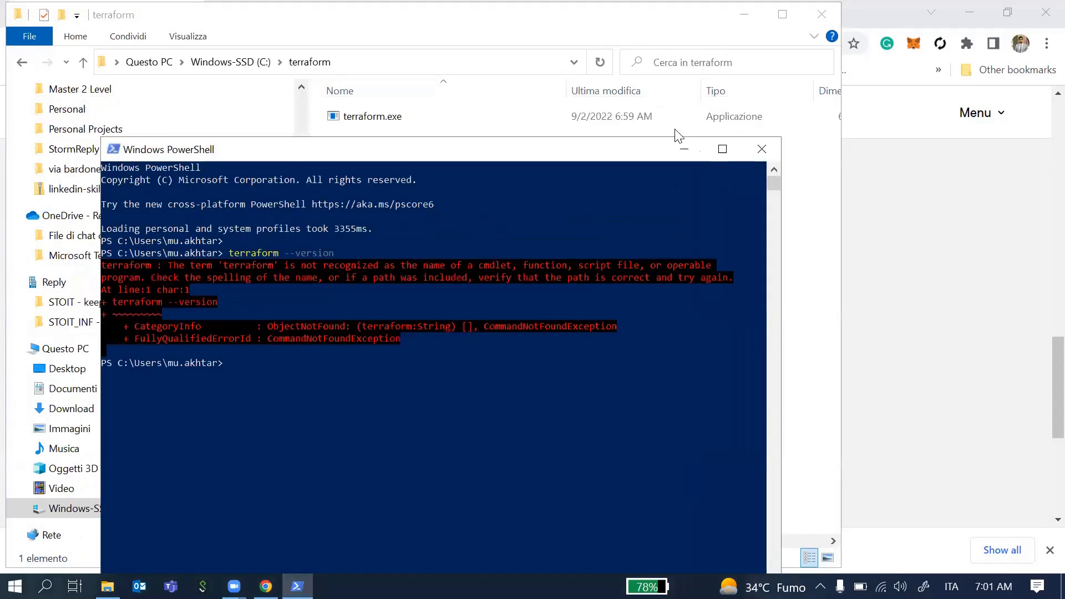
click(762, 149)
click(45, 587)
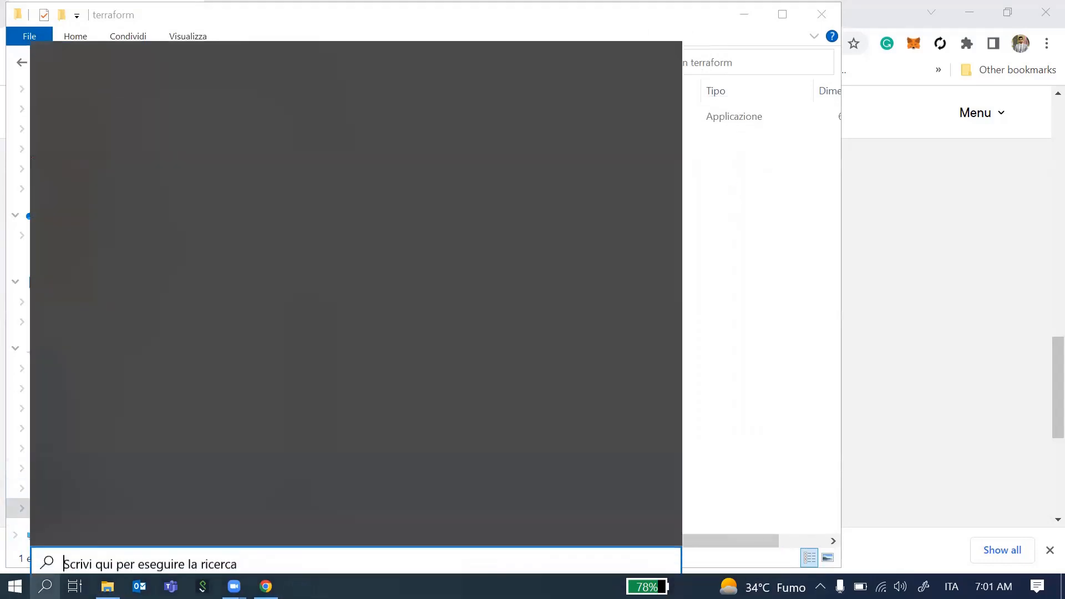
text(power)
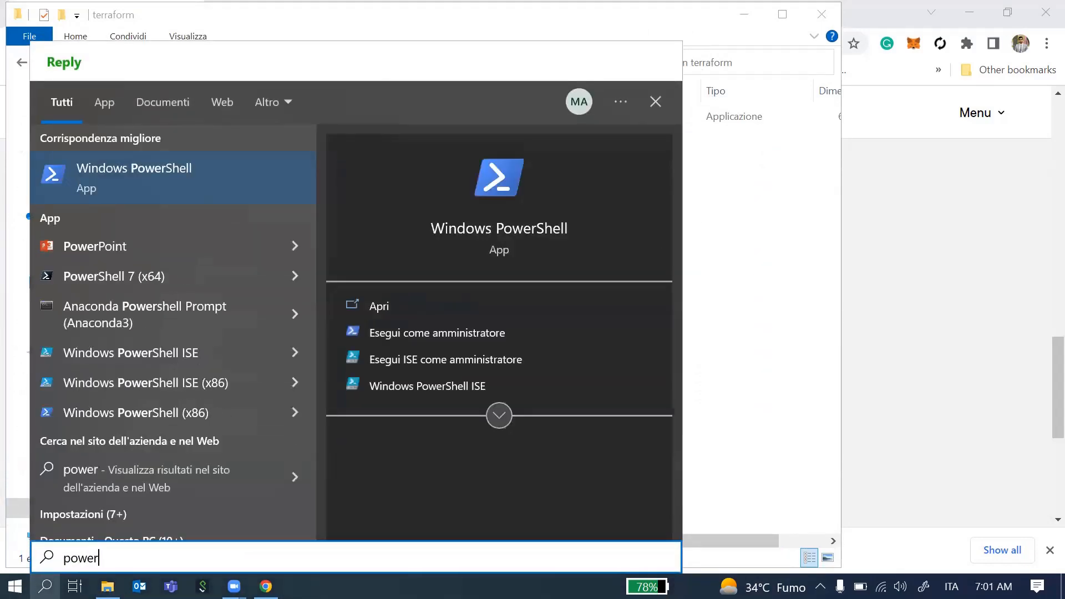
key(Return)
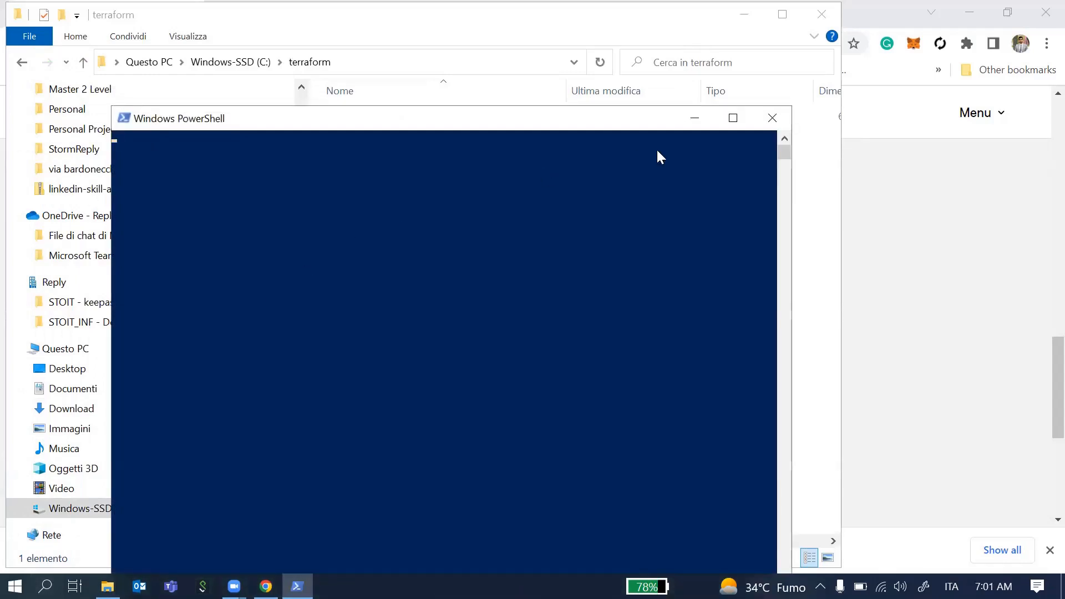
Step: Maximize the new PowerShell window, enlarge its text and clear the accidental selection so the prompt can load
click(730, 116)
click(329, 182)
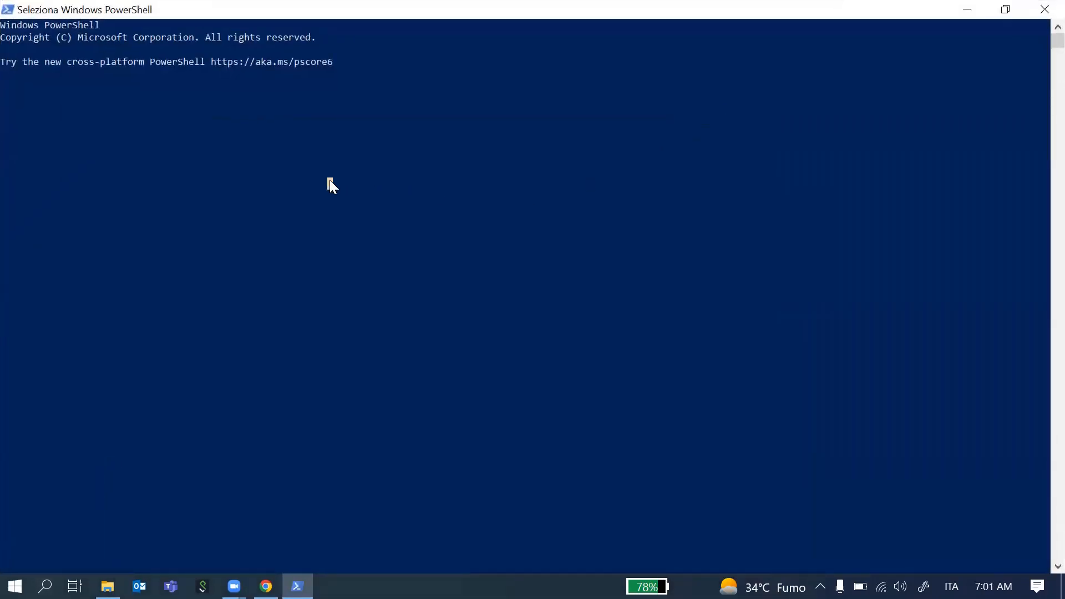
ctrl+scroll(329, 180, up, 5)
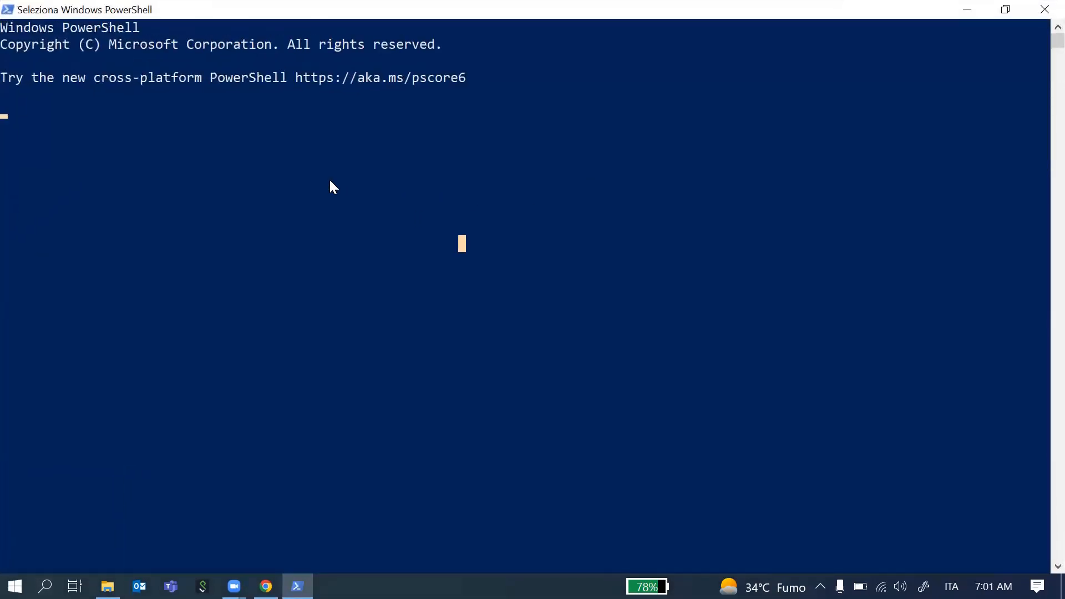
click(414, 183)
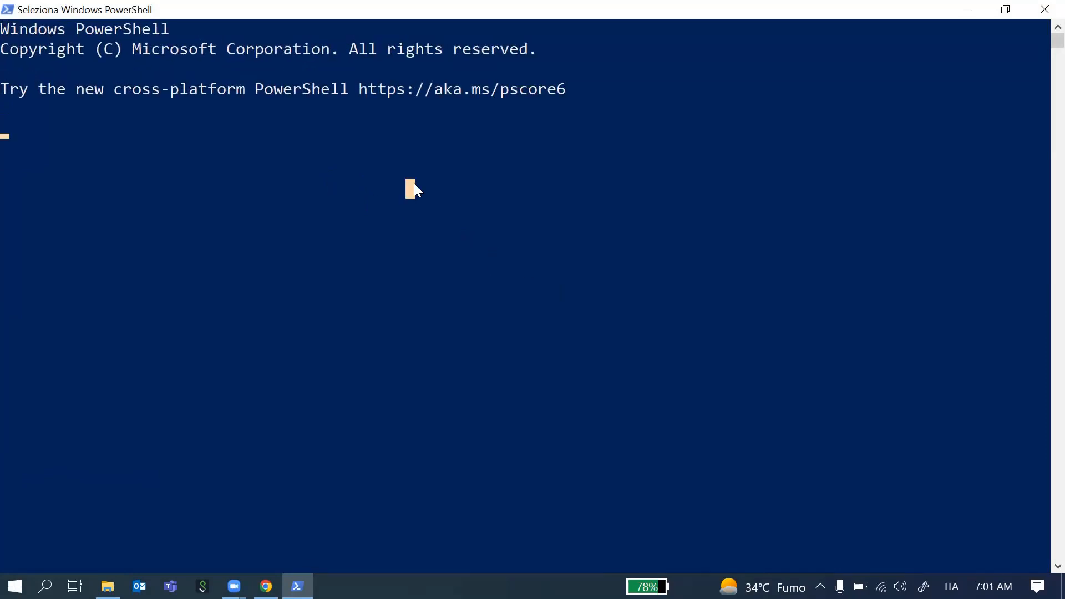
right_click(414, 183)
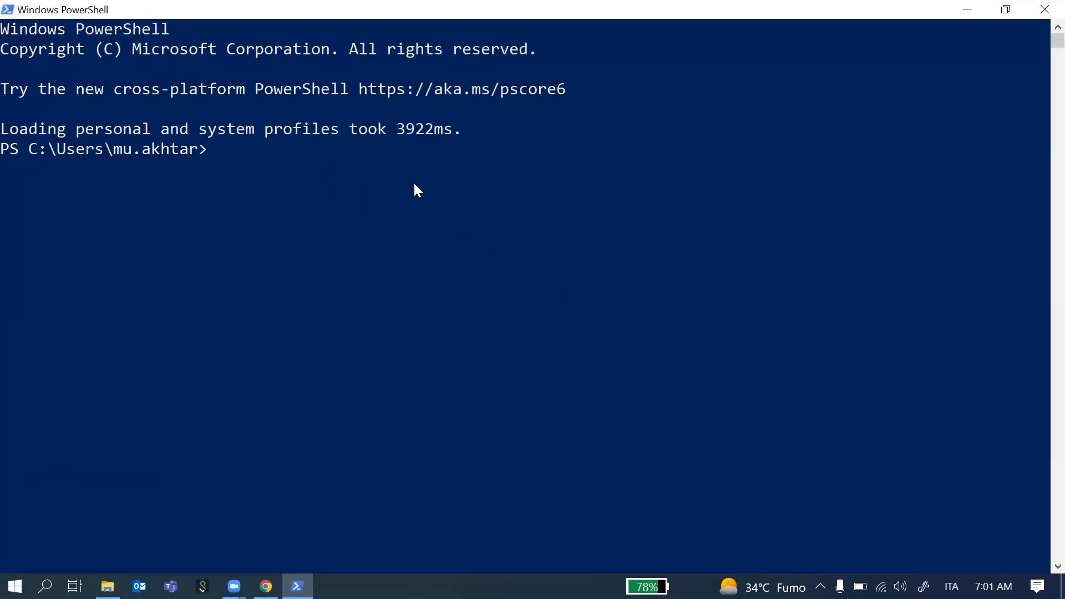
Step: Run terraform --version in the new PowerShell session and highlight the version line in the output
text(terraform --version)
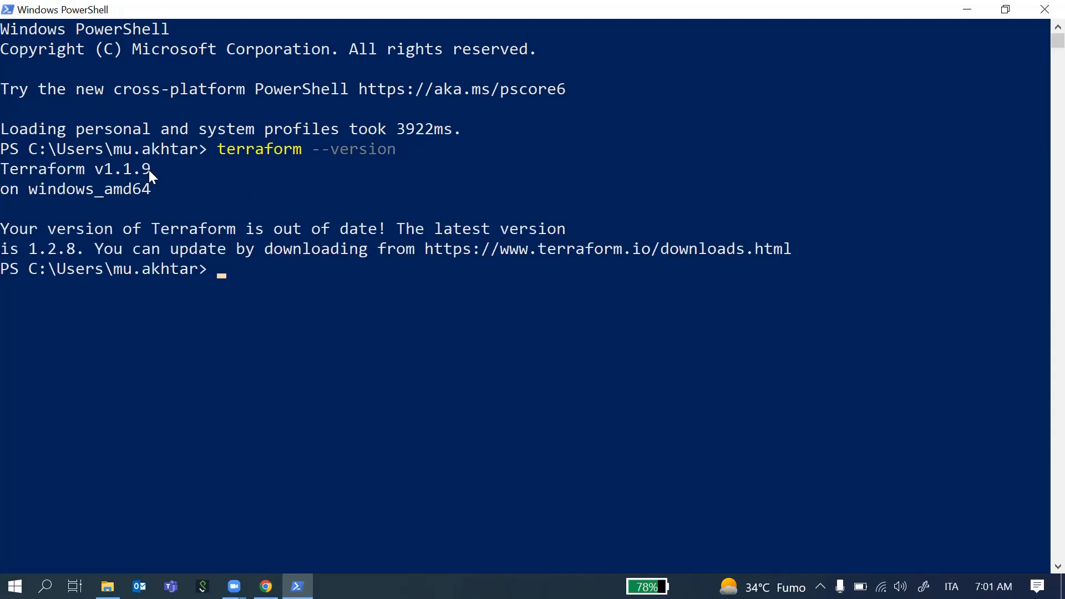
drag(148, 170, 2, 170)
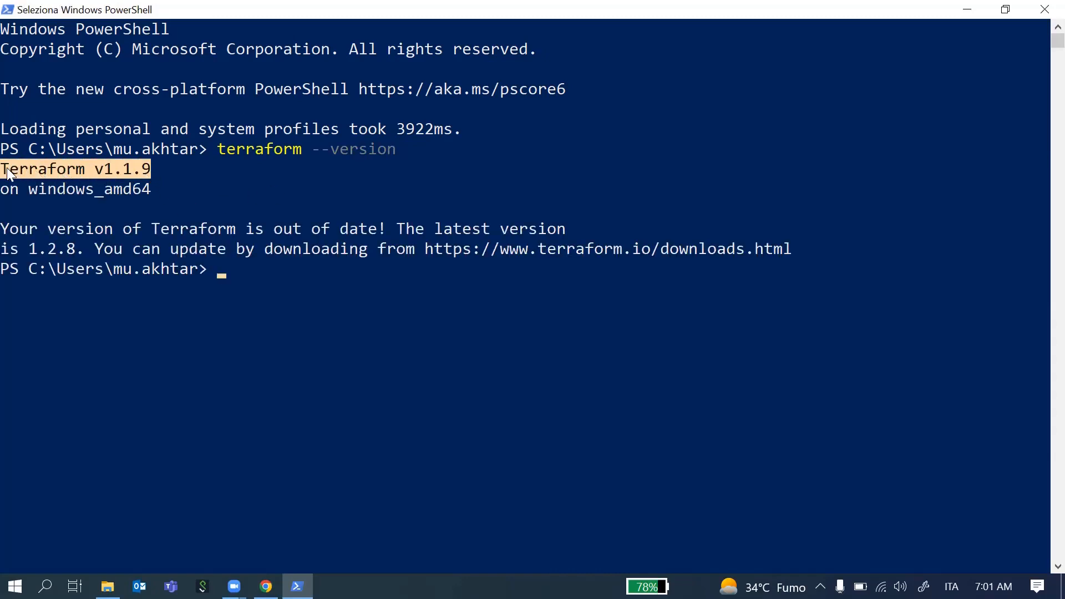